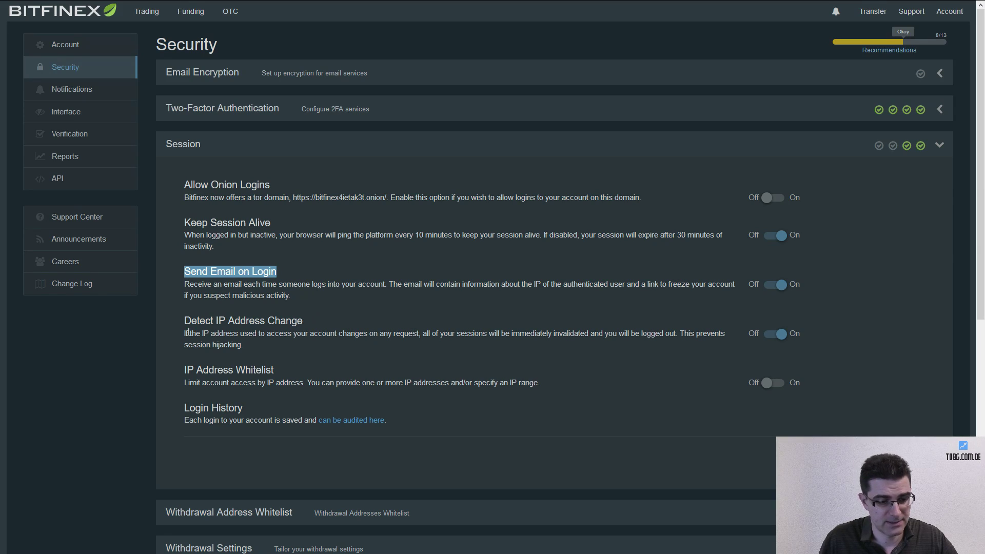
# Examine the Detect IP Address Change option and the remaining Session security settings
pyautogui.moveTo(183, 319); pyautogui.dragTo(308, 325)
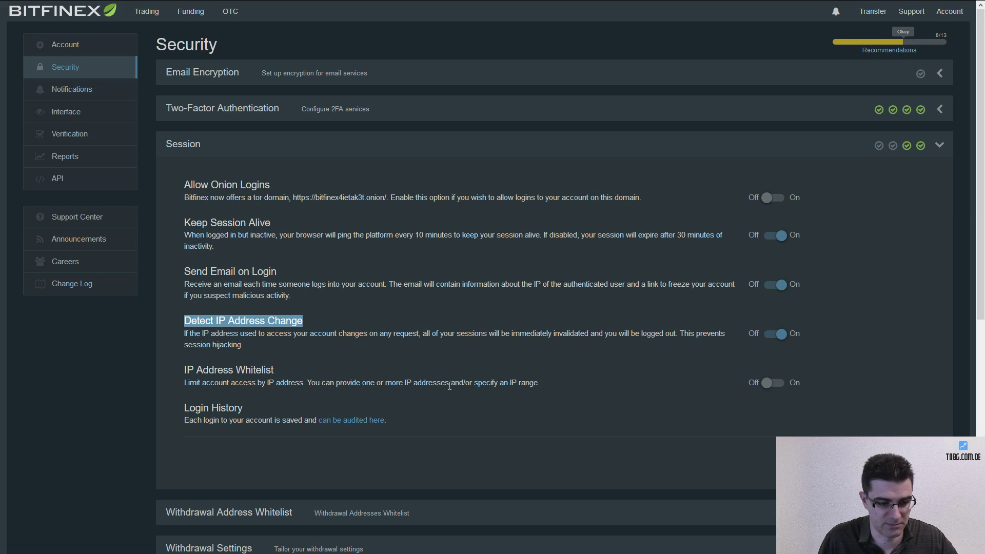
pyautogui.scroll(-1, 292, 377)
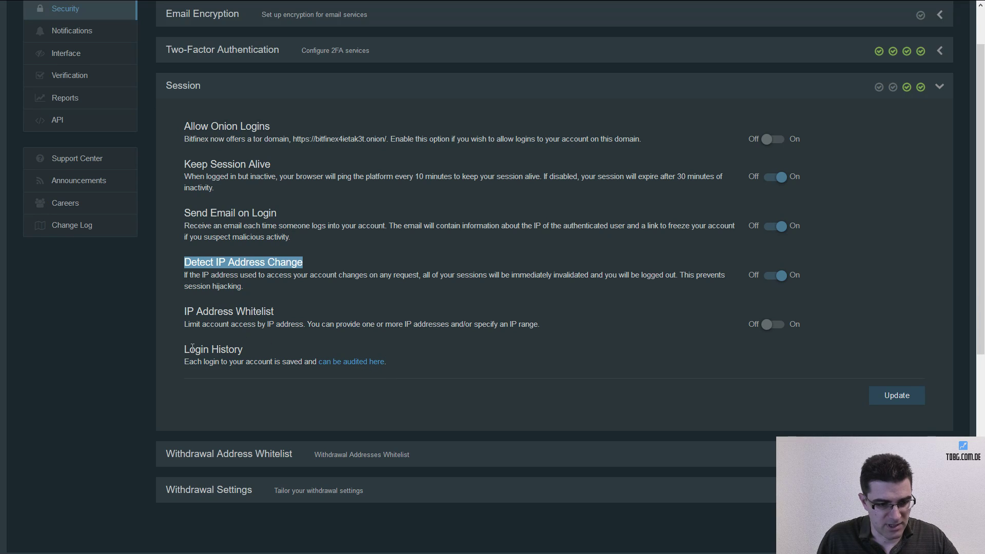
pyautogui.scroll(-2, 193, 347)
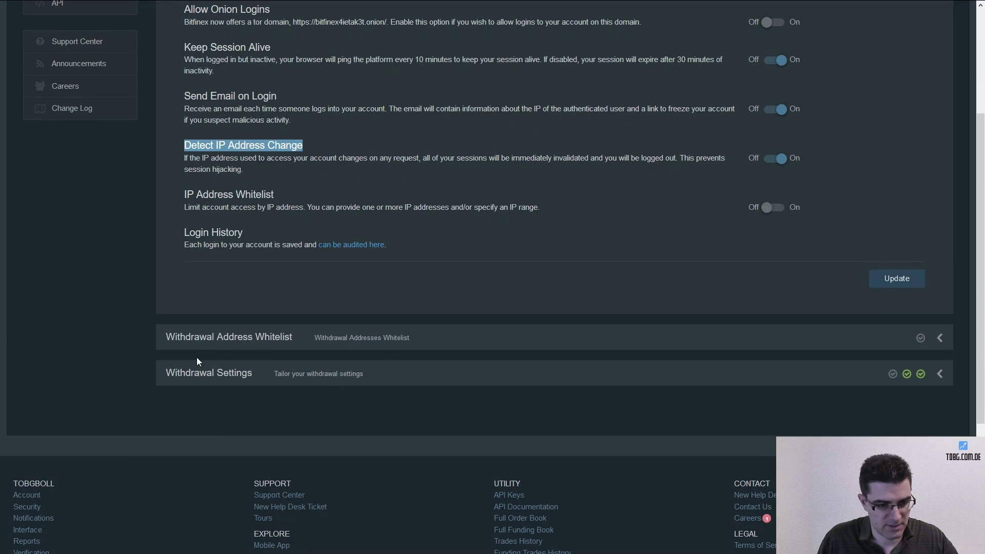
# Expand the Withdrawal Address Whitelist, look through its per-currency withdrawal table, and collapse the section
pyautogui.click(209, 337)
pyautogui.scroll(-5, 218, 321)
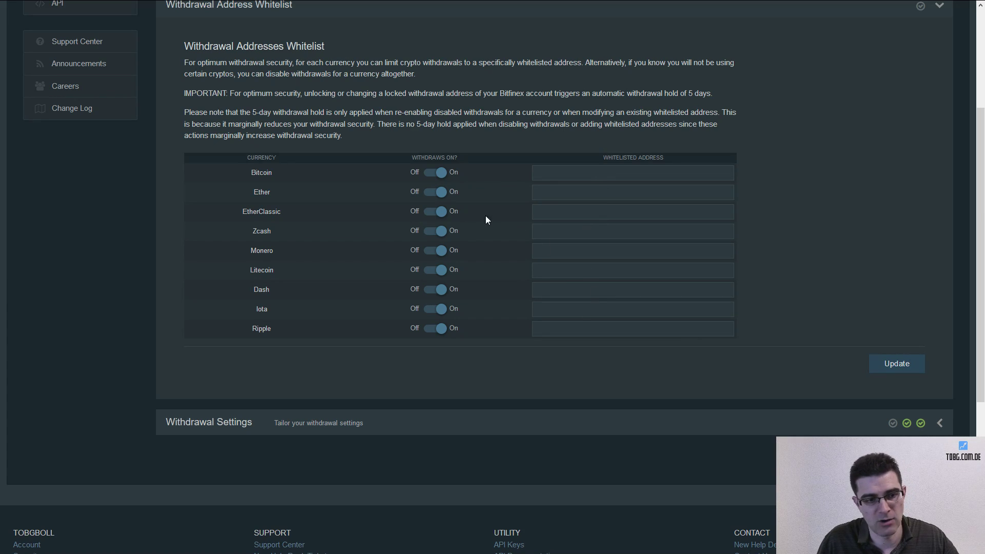
pyautogui.scroll(2, 534, 213)
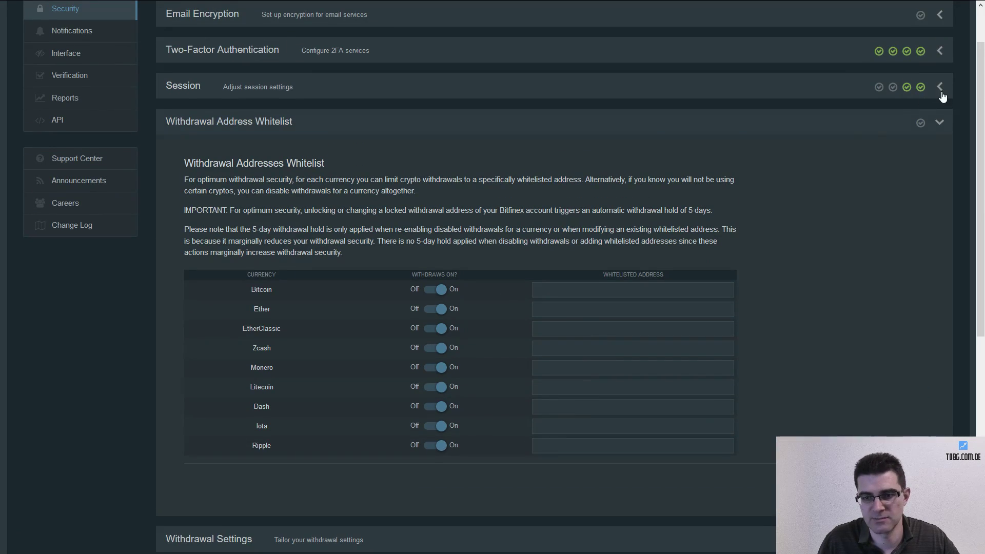
pyautogui.click(940, 125)
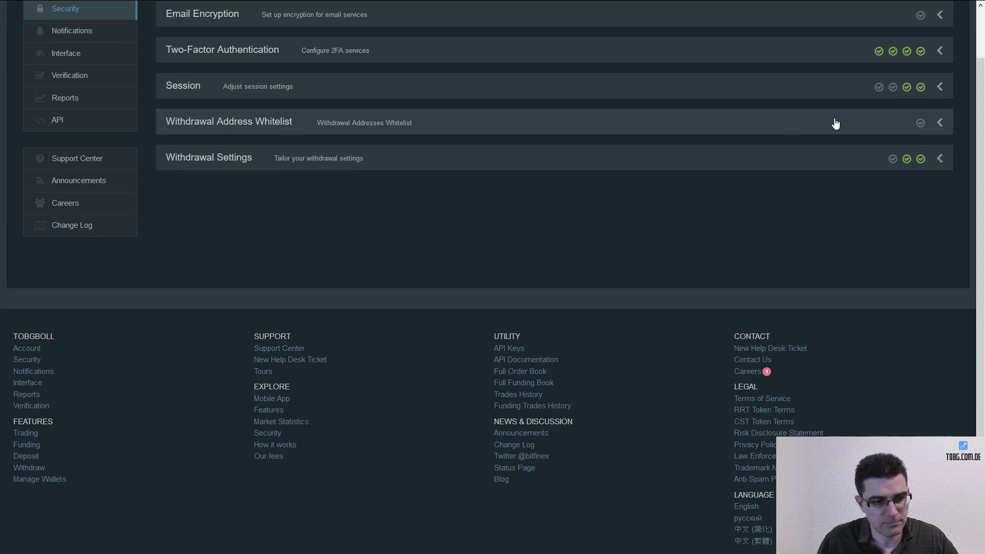
# Expand the Withdrawal Settings and examine the Monitor Withdrawals by IP and Custom Withdrawal Check options
pyautogui.click(940, 158)
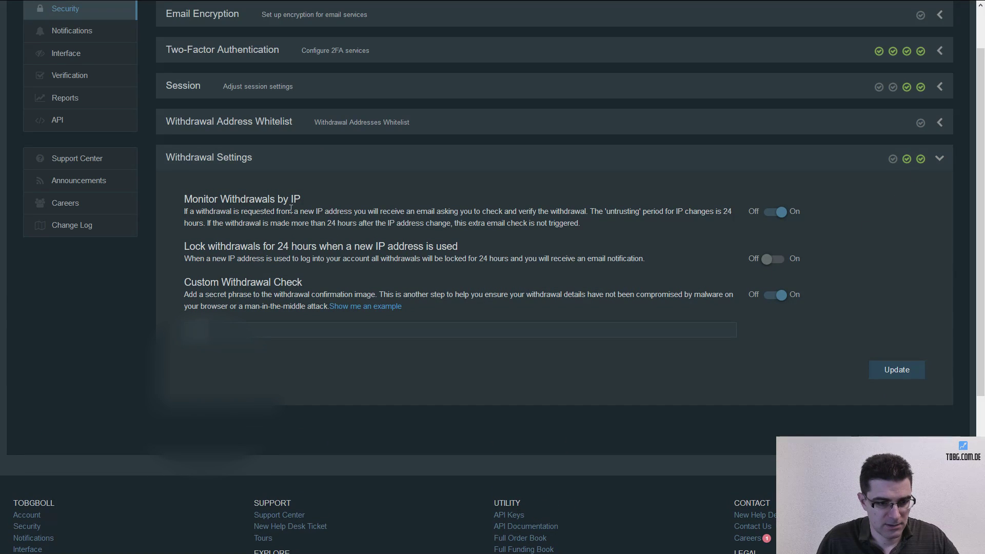
pyautogui.moveTo(185, 199); pyautogui.dragTo(307, 200)
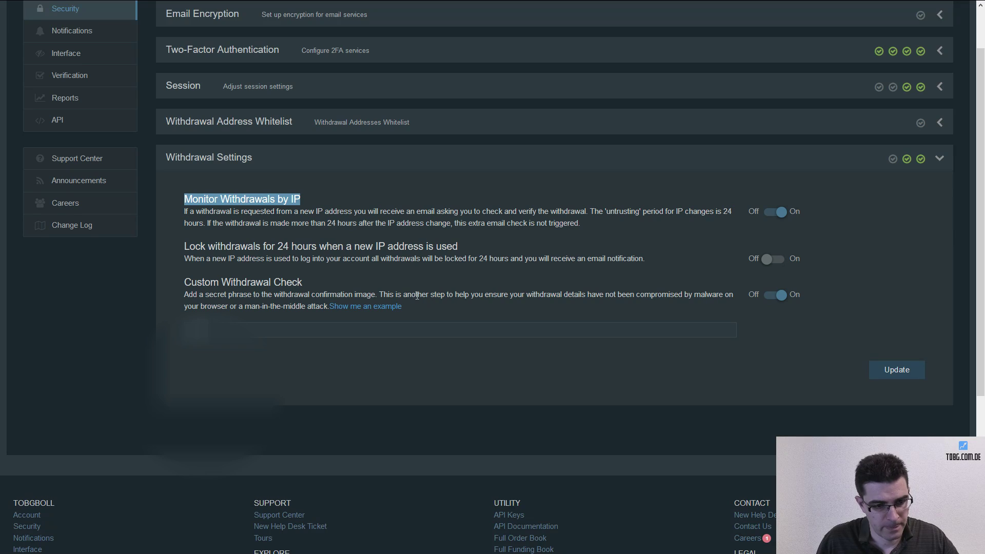
pyautogui.moveTo(183, 284); pyautogui.dragTo(306, 284)
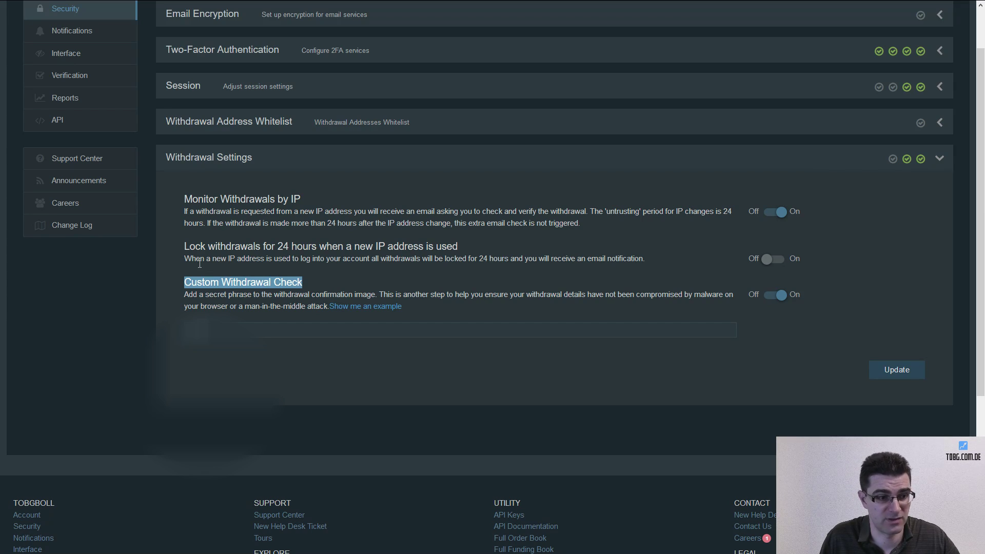
pyautogui.scroll(2, 199, 264)
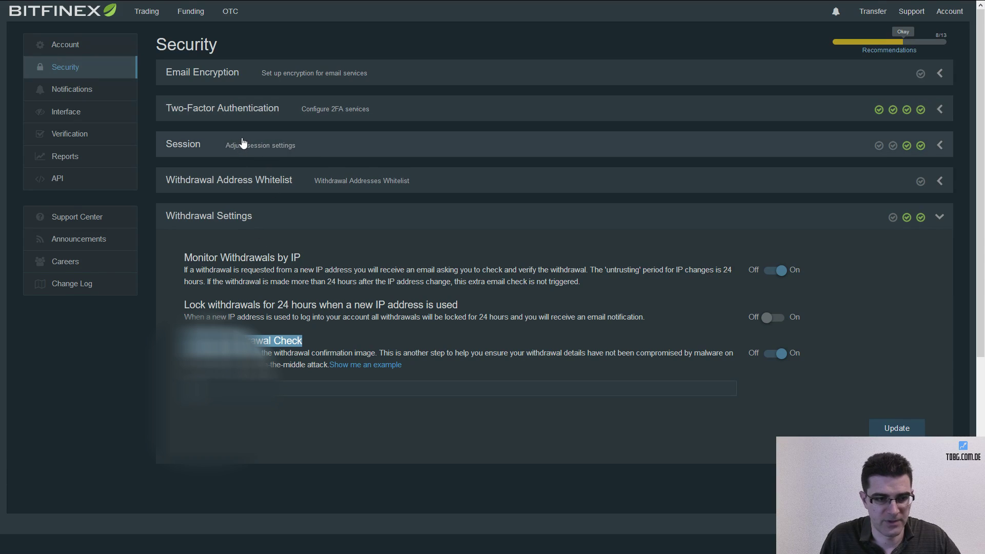
# Look through the Notifications page and the Charts, Layout, Order Book and Tables sections of the Interface settings
pyautogui.click(65, 92)
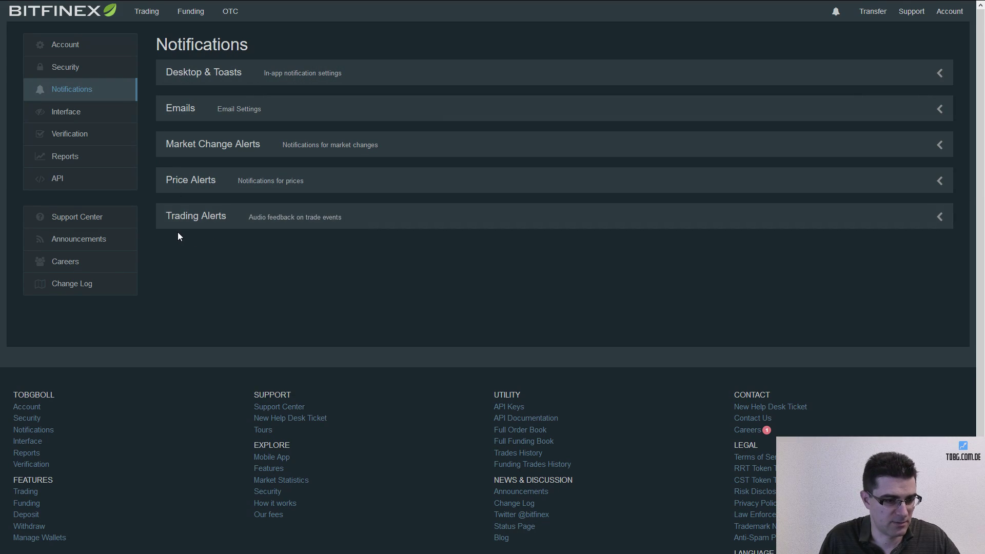
pyautogui.click(70, 113)
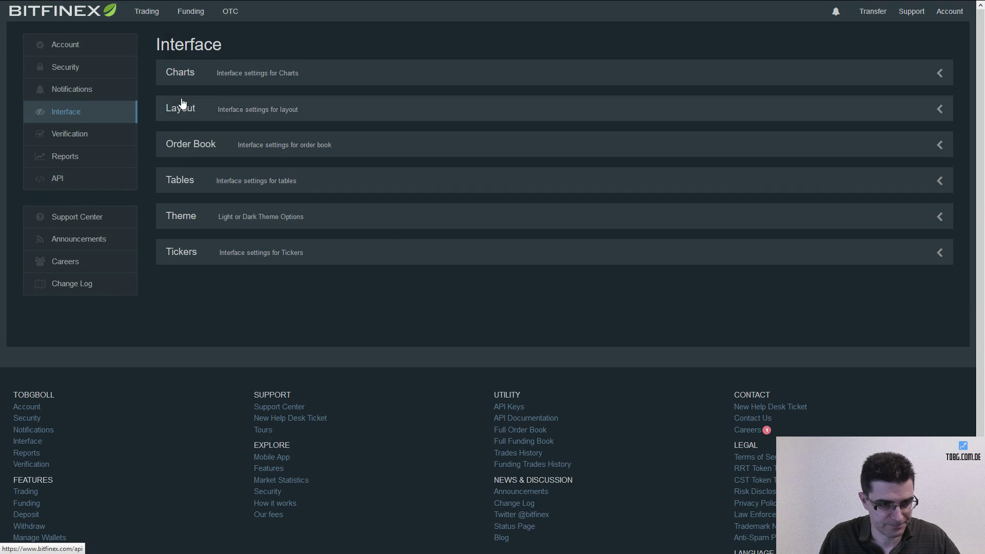
pyautogui.click(174, 76)
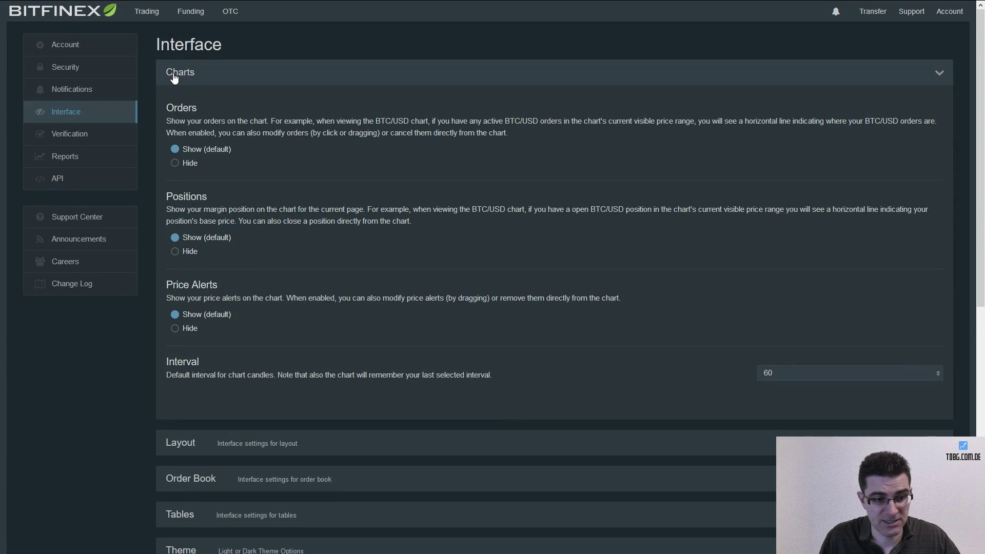
pyautogui.click(174, 76)
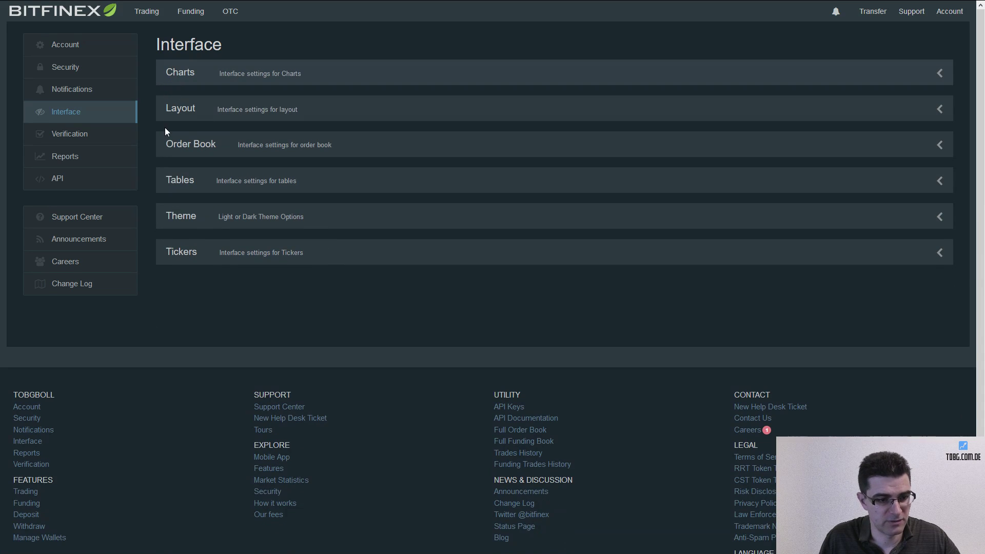
pyautogui.click(173, 111)
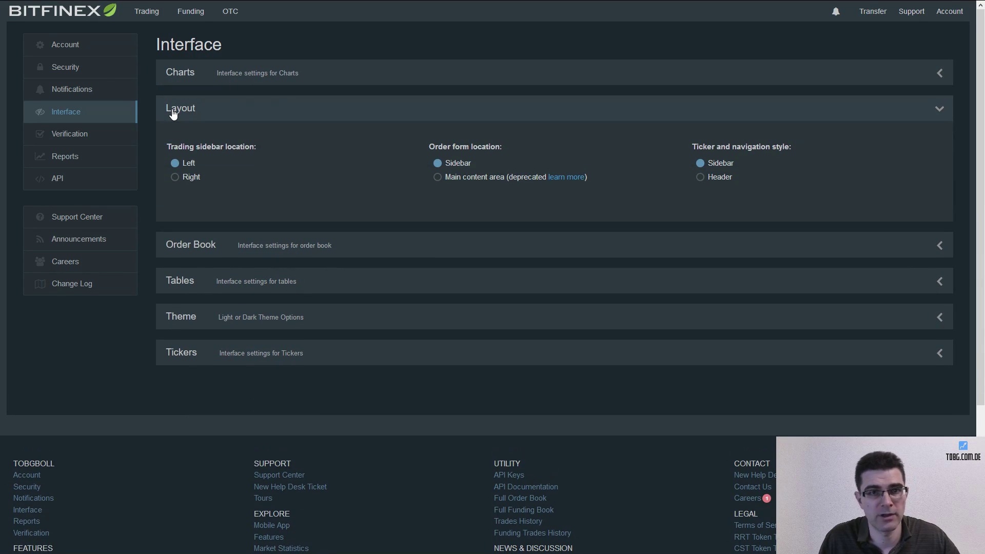
pyautogui.click(173, 112)
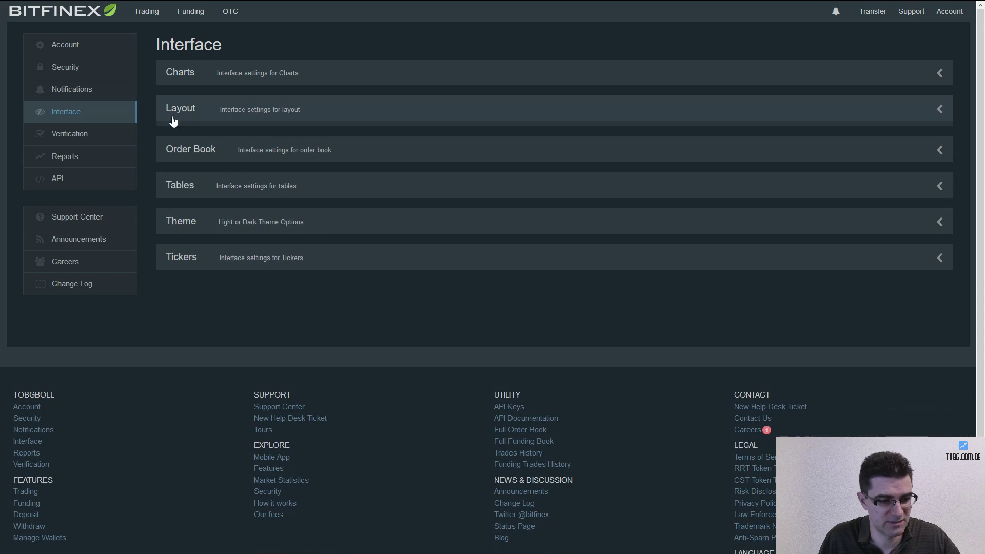
pyautogui.click(180, 155)
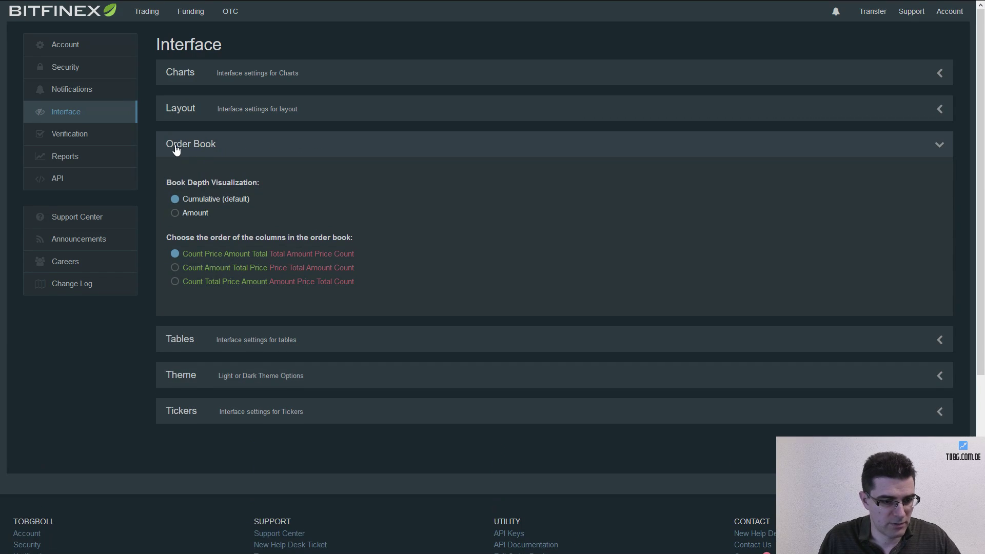
pyautogui.click(176, 149)
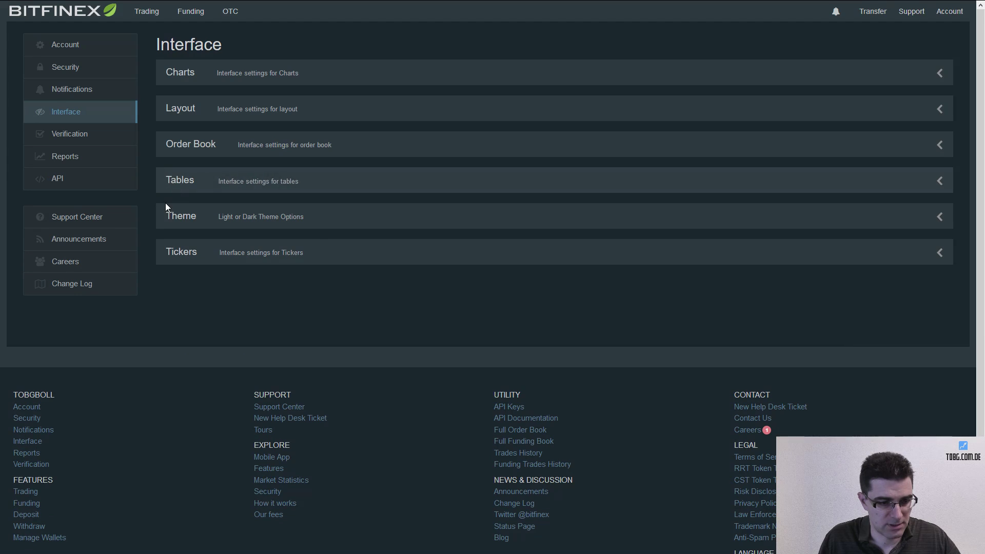
pyautogui.click(177, 186)
pyautogui.click(177, 184)
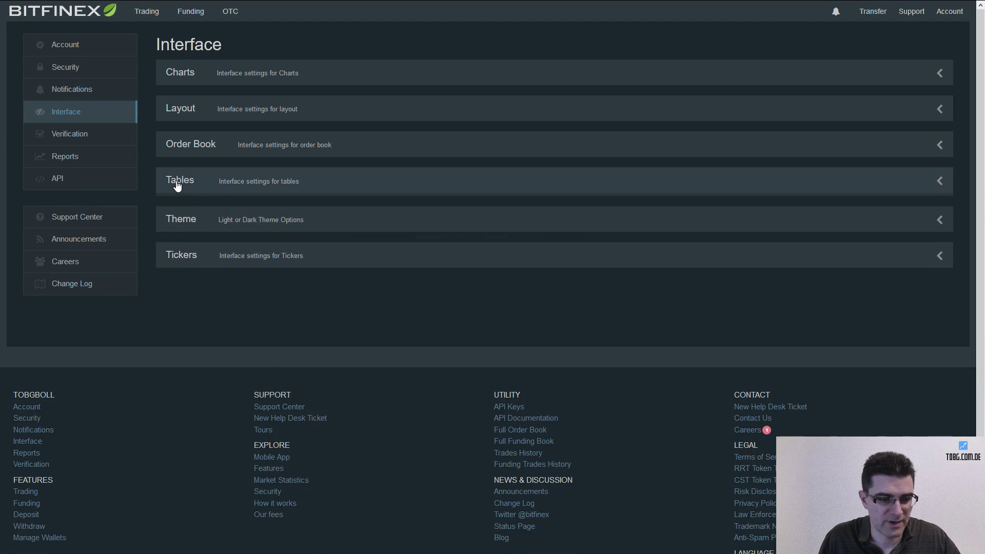
# Preview the Light and Black color themes in the Interface settings and switch back to Dark
pyautogui.click(176, 218)
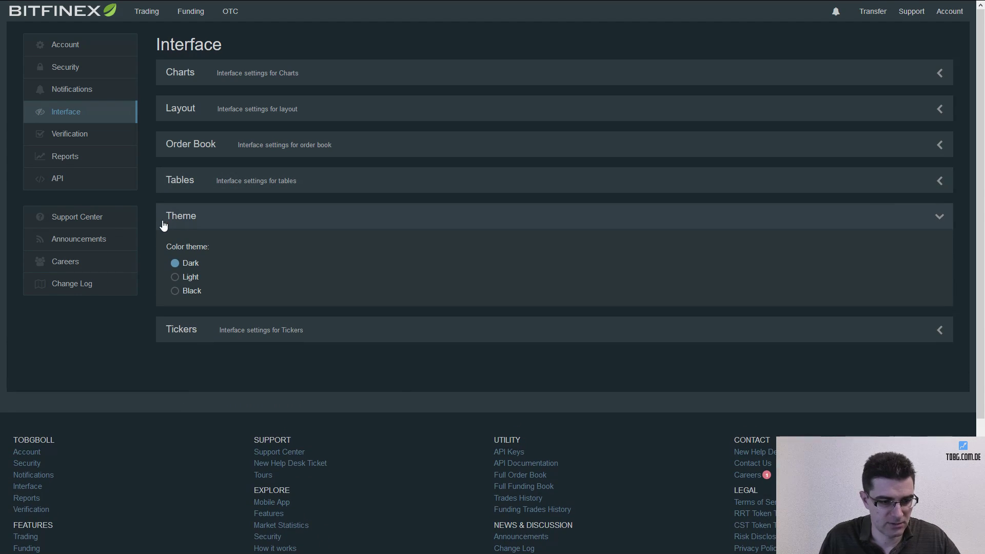
pyautogui.click(175, 281)
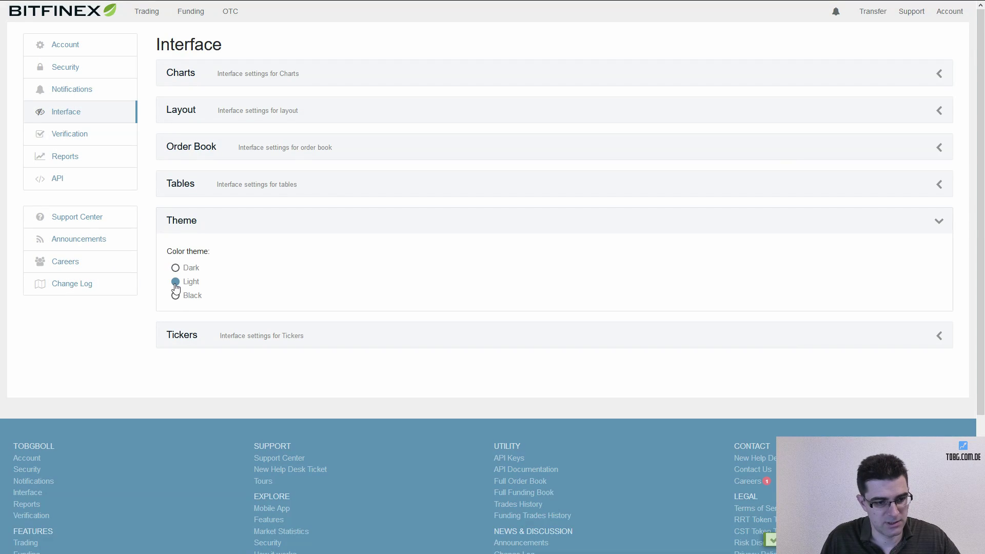
pyautogui.click(176, 292)
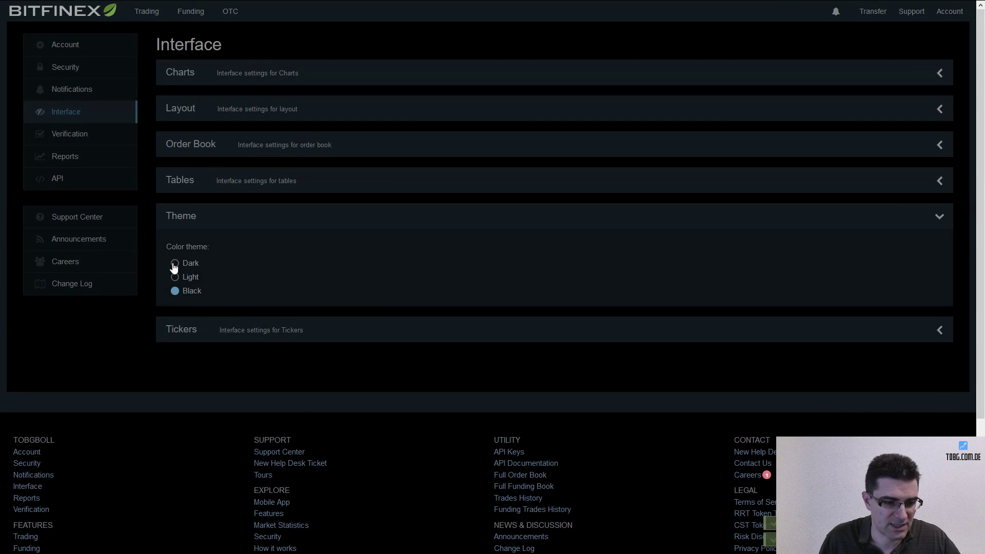
pyautogui.click(175, 263)
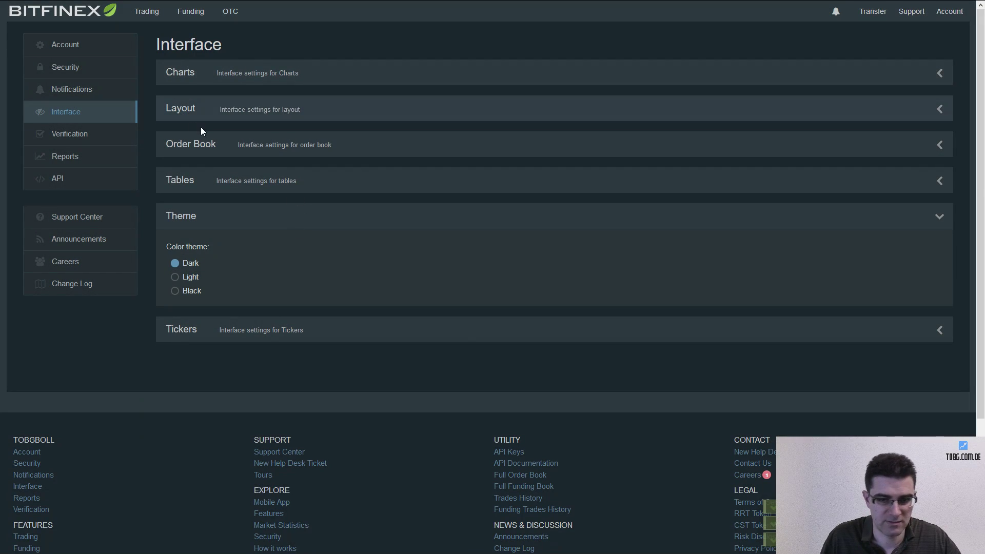
# View the account's Verification page and go to the Manage Wallets page
pyautogui.click(70, 135)
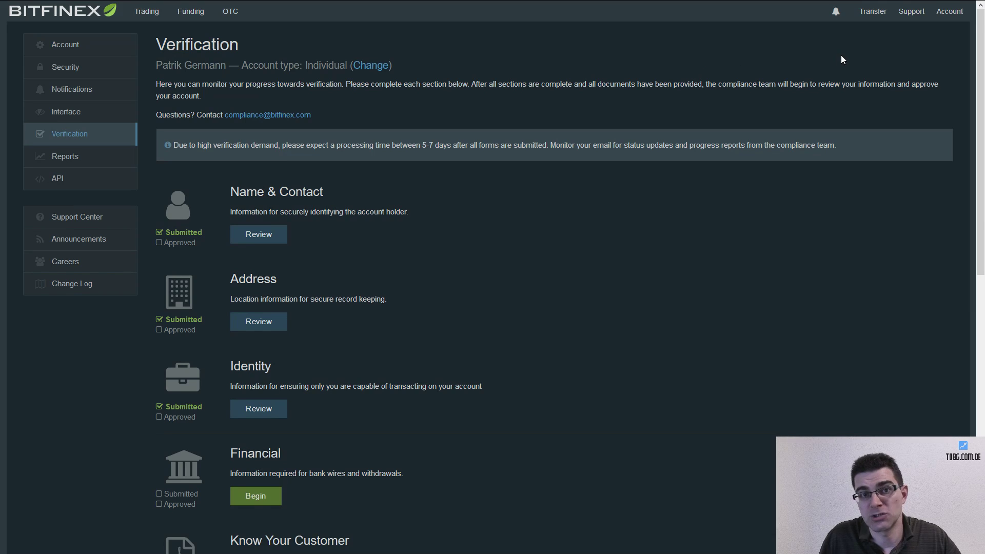
pyautogui.moveTo(863, 12)
pyautogui.click(870, 14)
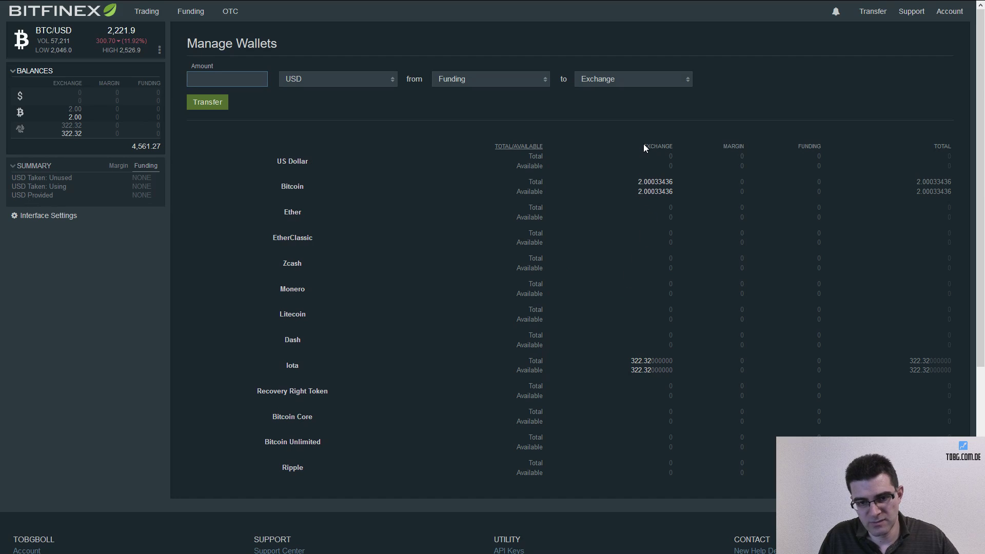
# Examine the Exchange, Margin and Funding columns of the wallet balances table
pyautogui.moveTo(643, 145); pyautogui.dragTo(673, 146)
pyautogui.click(725, 146)
pyautogui.moveTo(797, 146); pyautogui.dragTo(822, 145)
pyautogui.moveTo(644, 147); pyautogui.dragTo(673, 149)
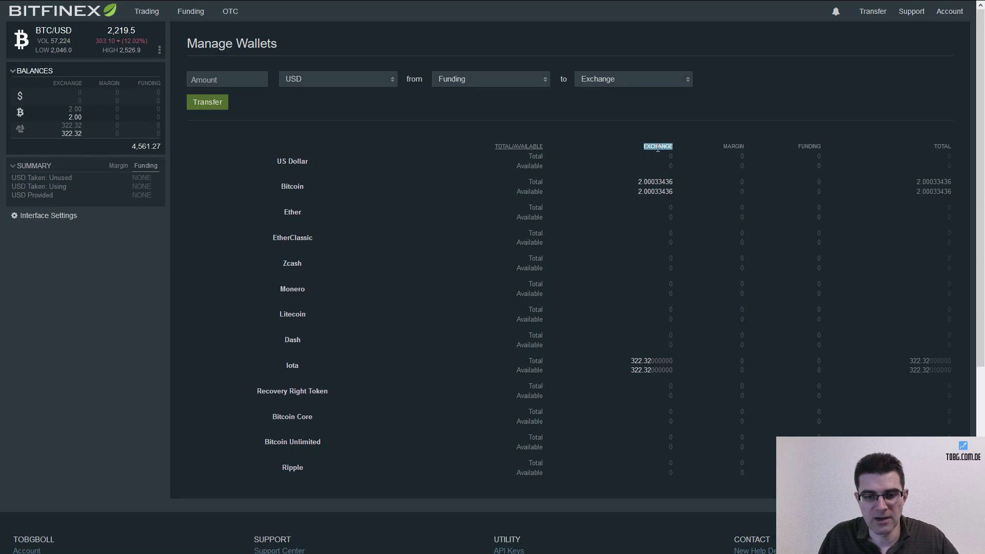
pyautogui.click(723, 148)
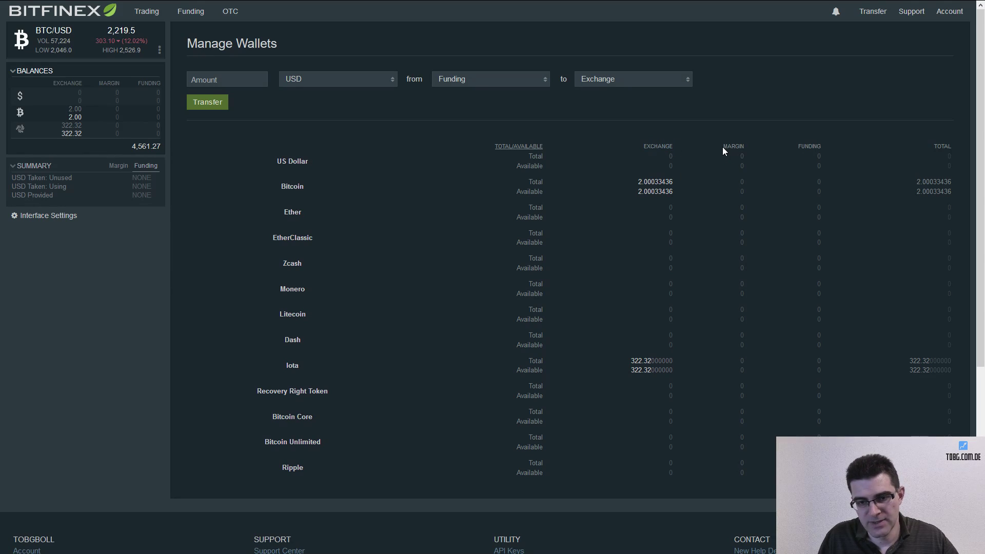
pyautogui.moveTo(723, 147); pyautogui.dragTo(744, 147)
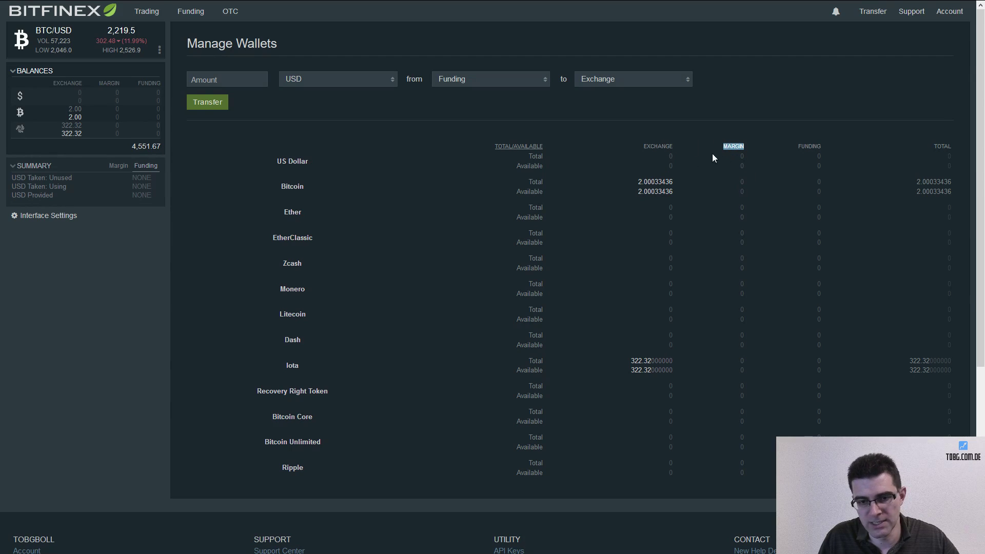
pyautogui.click(642, 146)
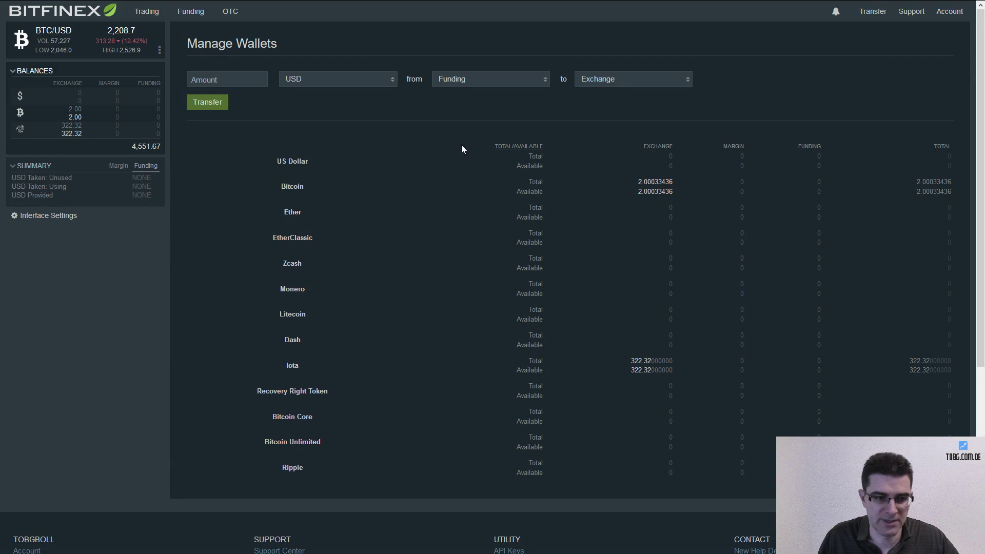
# Fill in a wallet transfer of 1 BTC from Exchange to Margin without submitting it
pyautogui.click(229, 82)
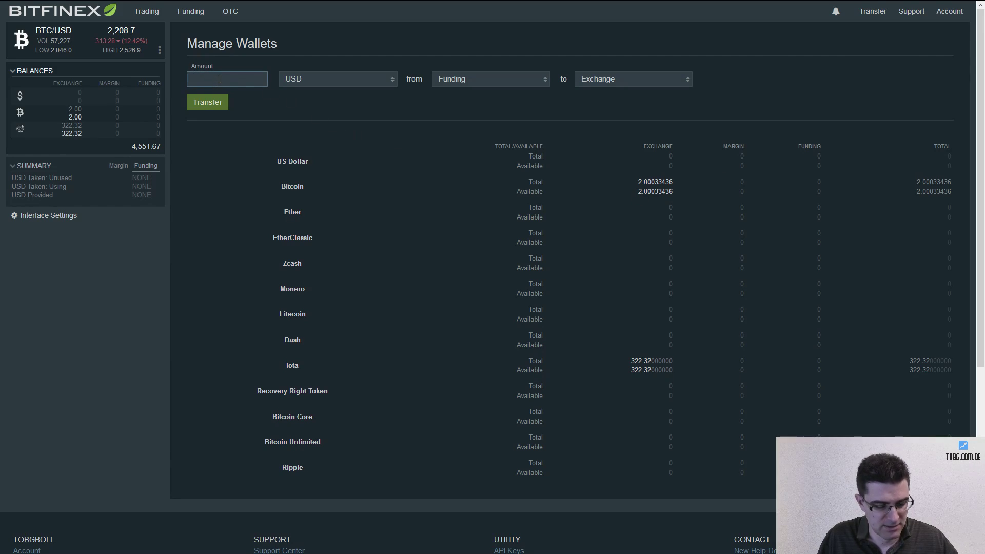
pyautogui.write('1')
pyautogui.click(339, 80)
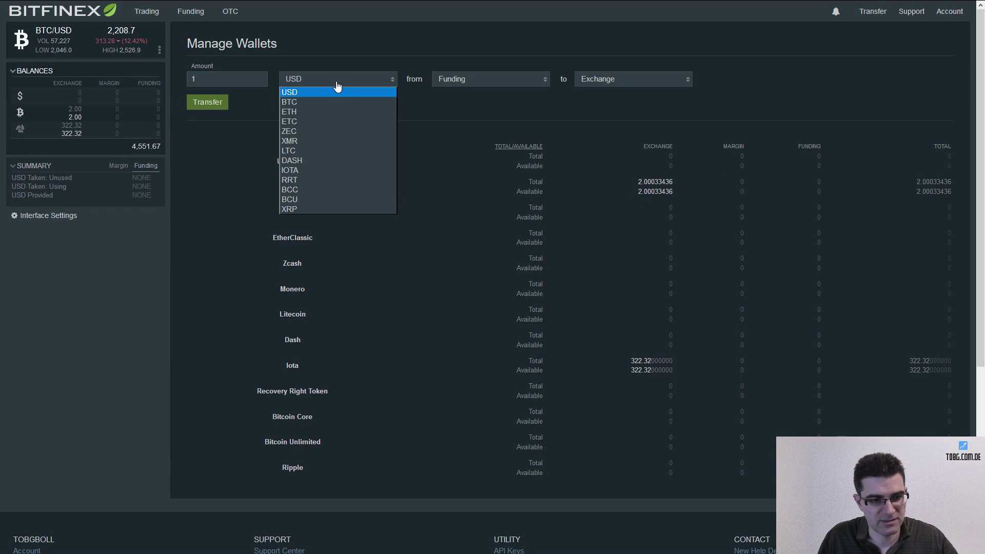
pyautogui.click(312, 102)
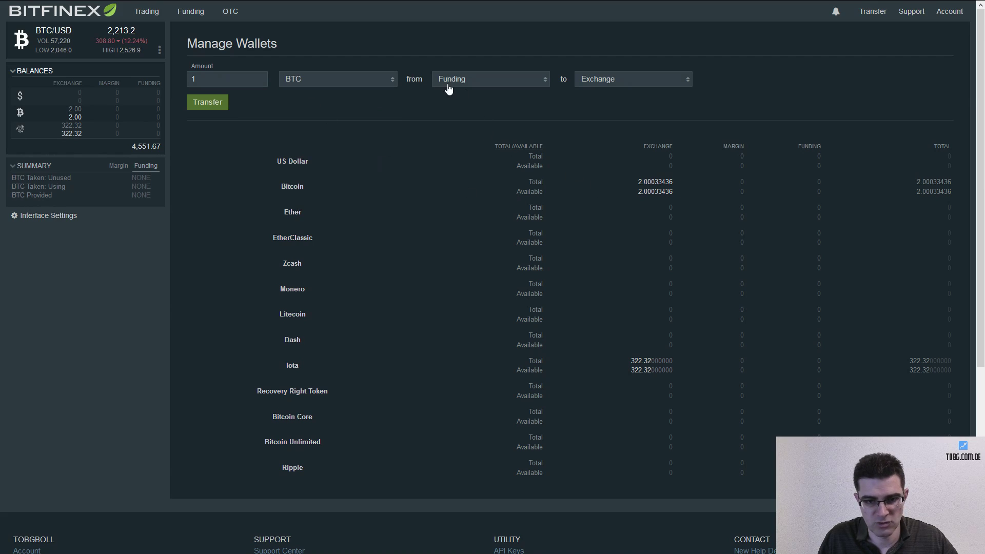
pyautogui.click(512, 82)
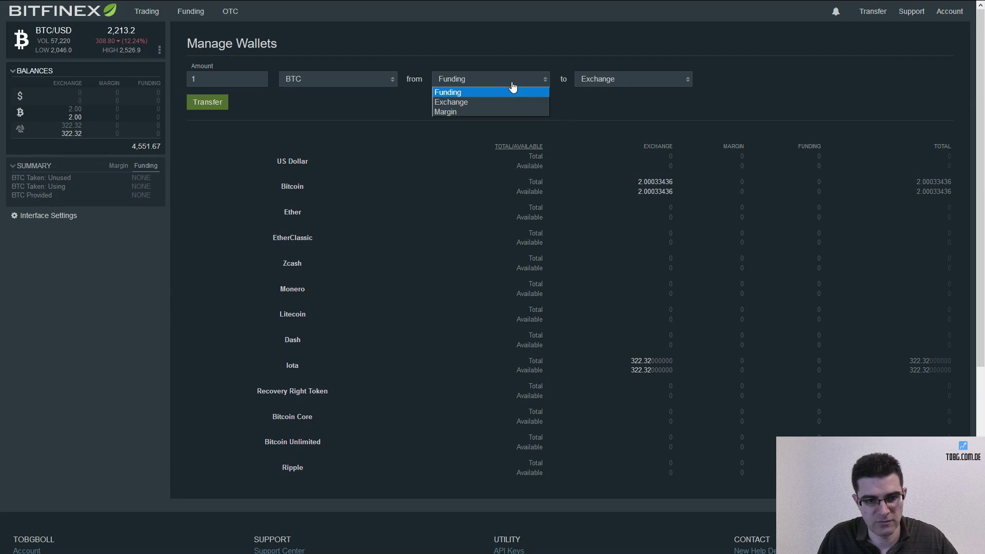
pyautogui.click(466, 102)
pyautogui.click(609, 81)
pyautogui.click(589, 101)
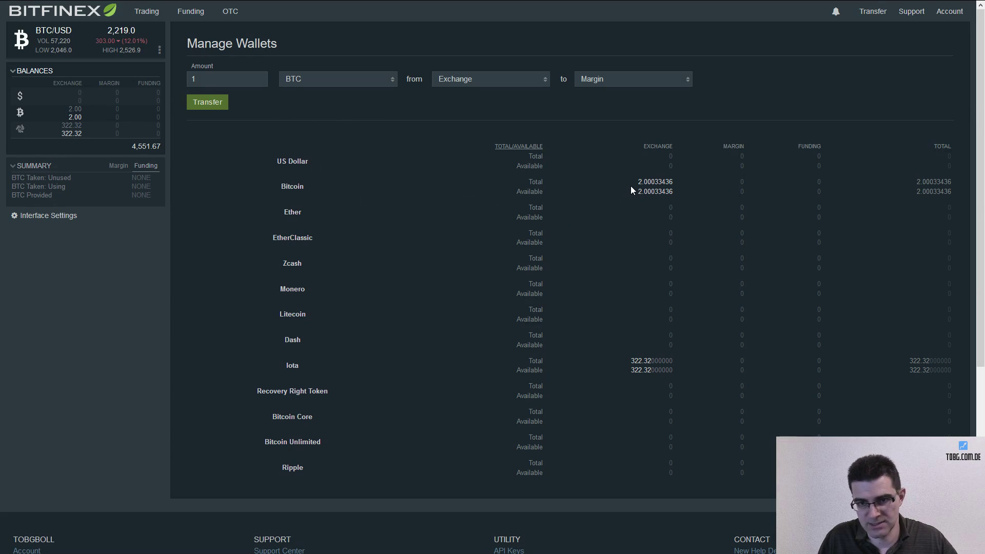
# Reopen the Manage Wallets page, then view the US Dollar deposit notice and return to the deposit currency list
pyautogui.moveTo(872, 13)
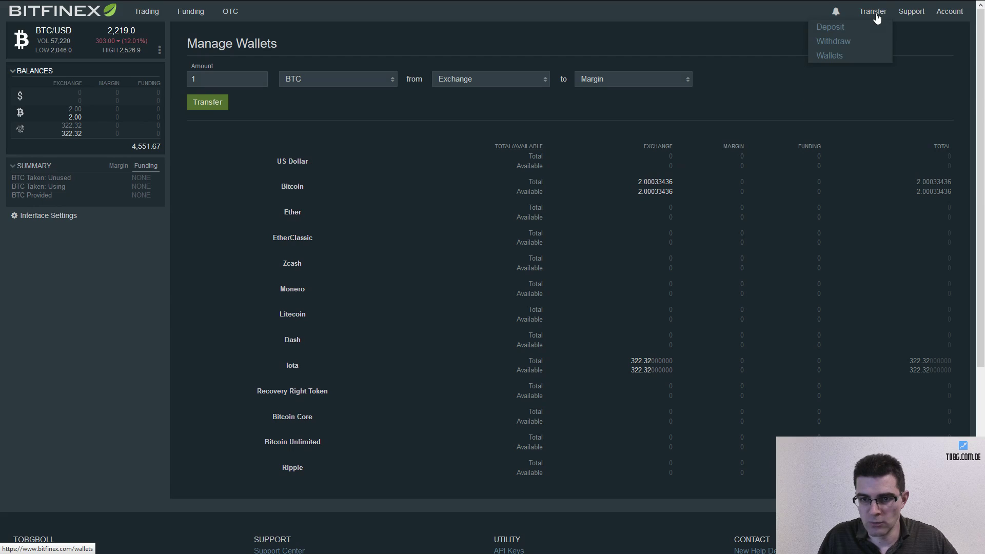
pyautogui.click(830, 56)
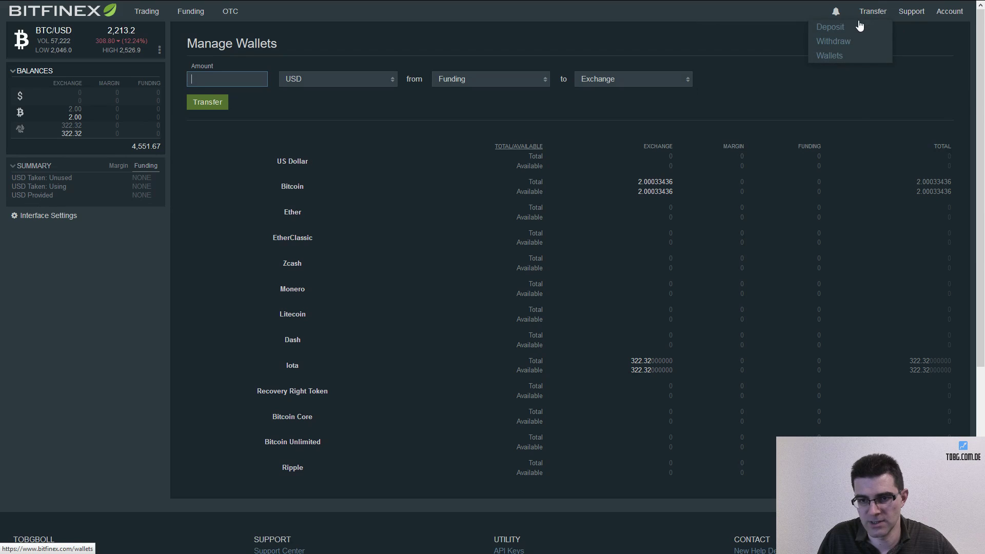
pyautogui.click(844, 26)
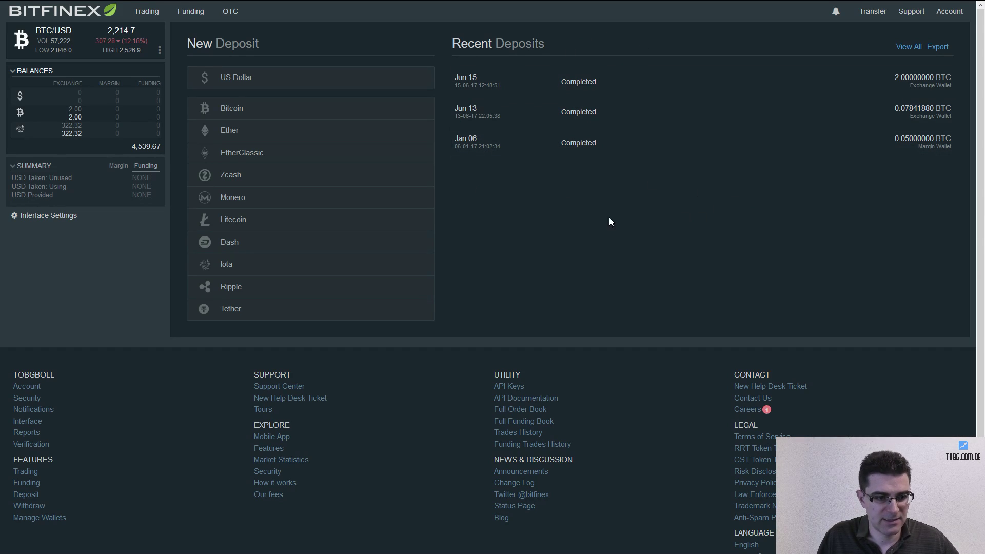
pyautogui.click(250, 82)
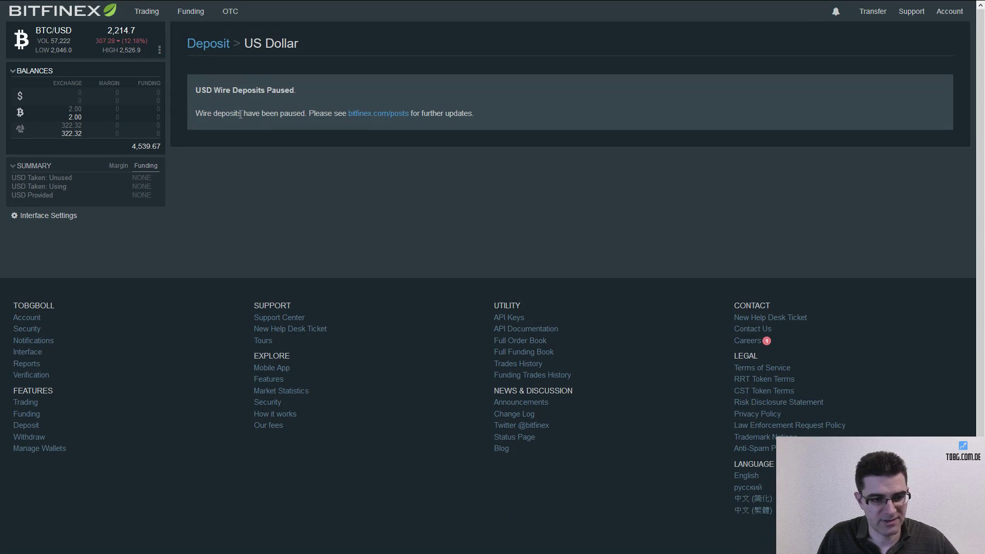
pyautogui.moveTo(195, 90); pyautogui.dragTo(295, 91)
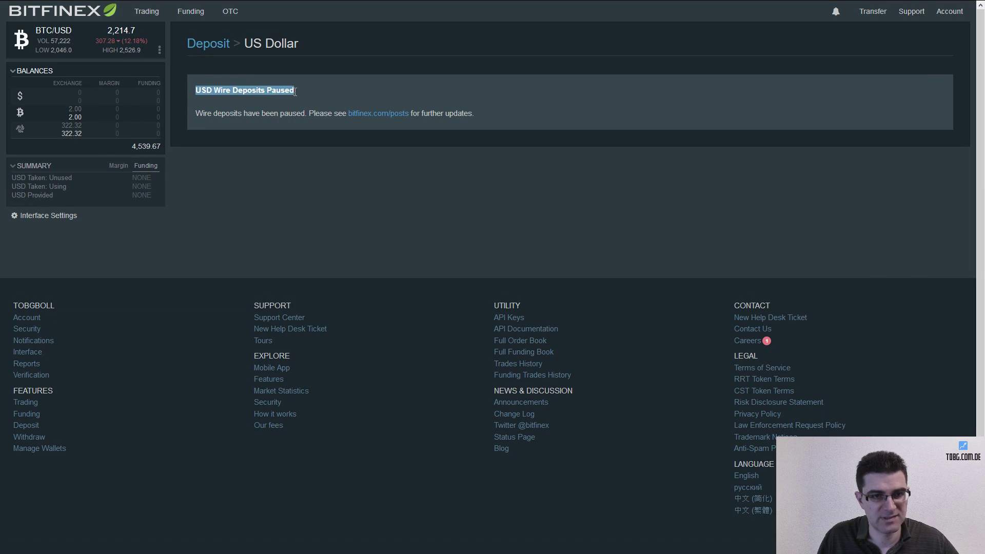
pyautogui.click(208, 46)
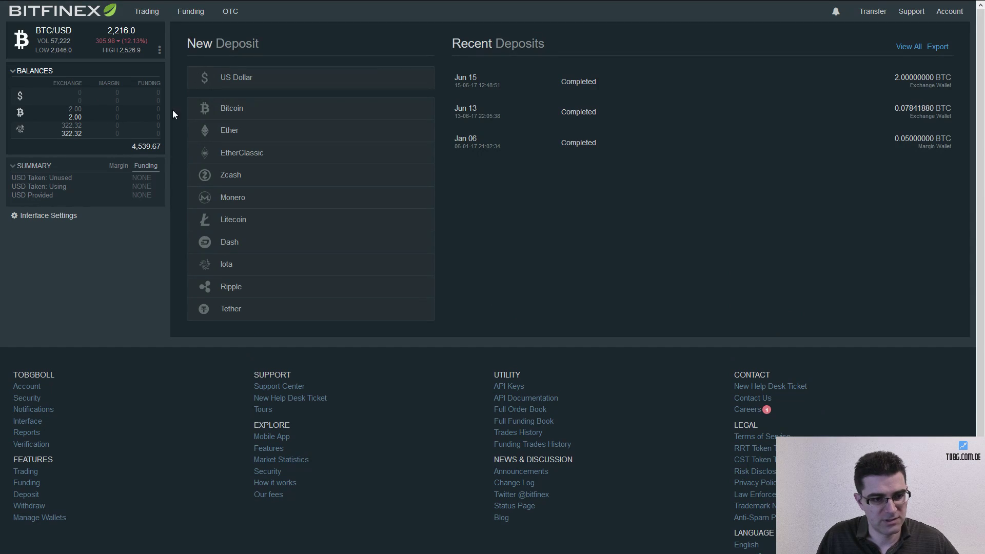
# Open the Bitcoin deposit page, copy the Exchange Wallet deposit address and view its QR code
pyautogui.click(221, 110)
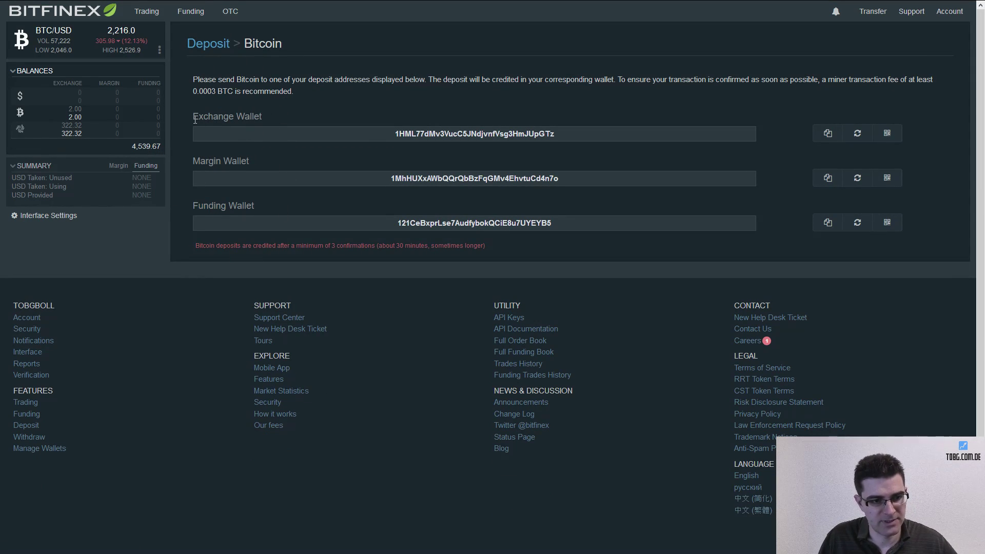
pyautogui.moveTo(195, 116); pyautogui.dragTo(234, 114)
pyautogui.moveTo(192, 160); pyautogui.dragTo(223, 163)
pyautogui.moveTo(392, 132); pyautogui.dragTo(559, 132)
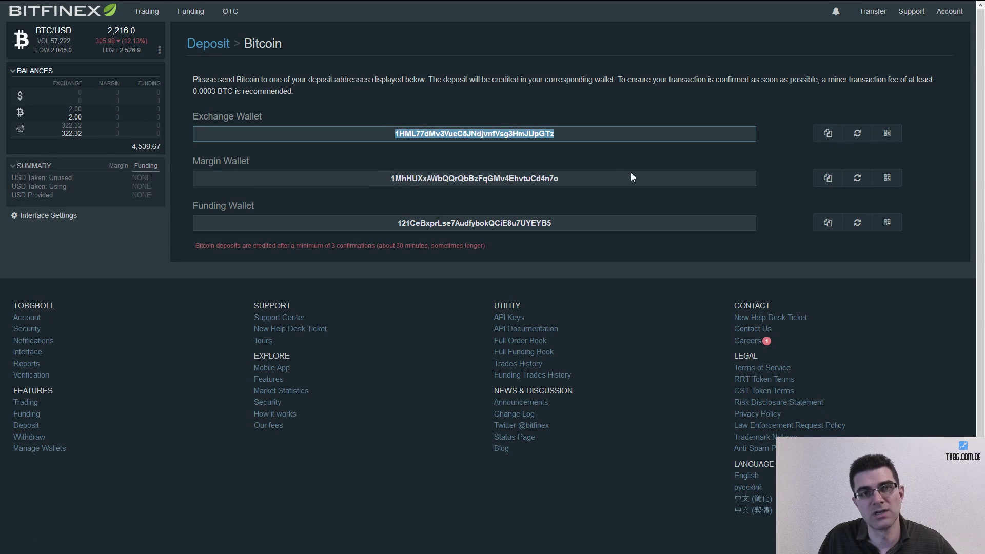
pyautogui.click(827, 133)
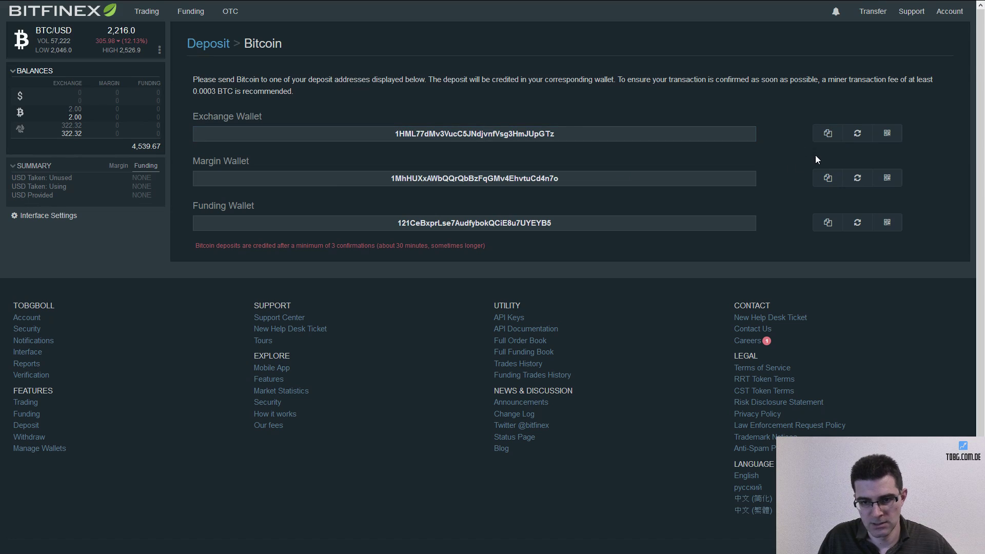
pyautogui.click(887, 133)
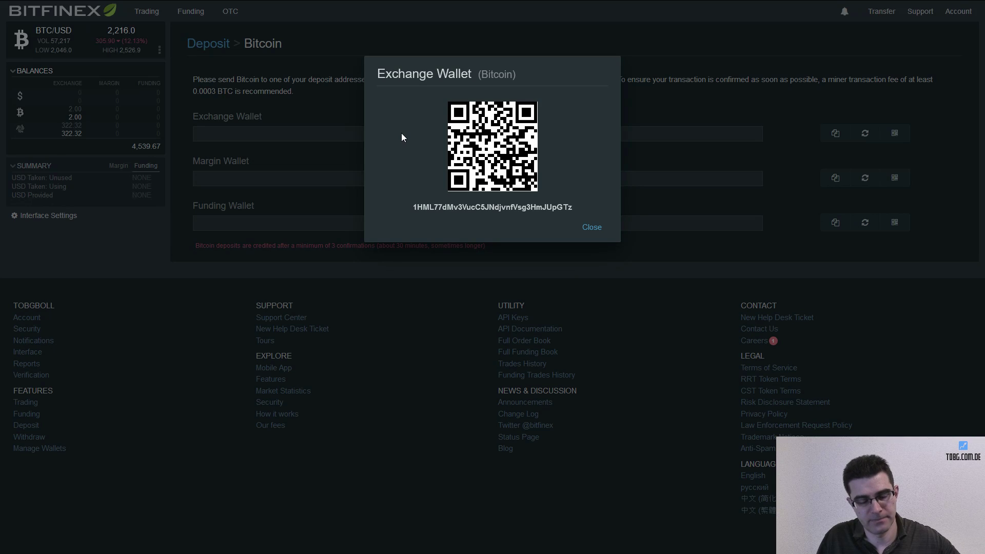
pyautogui.click(595, 228)
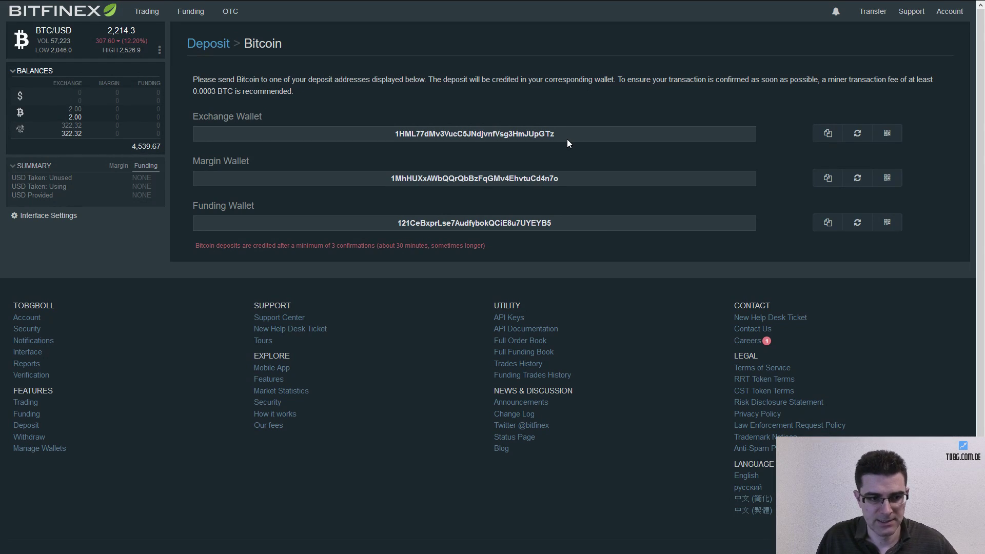
# Open a new Iota withdrawal and enter fsdfdfdsfdsfsdf34r as the sample destination address
pyautogui.moveTo(873, 11)
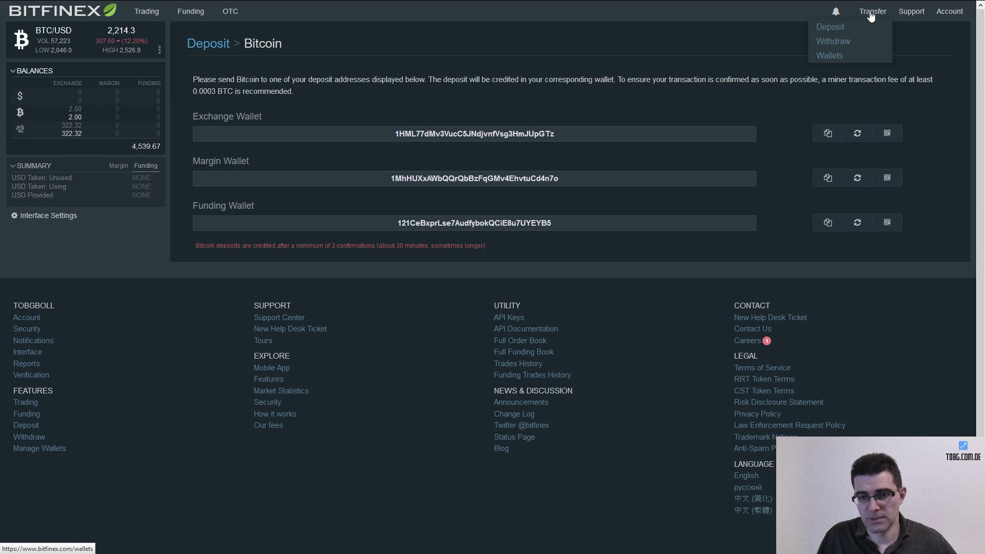
pyautogui.click(826, 42)
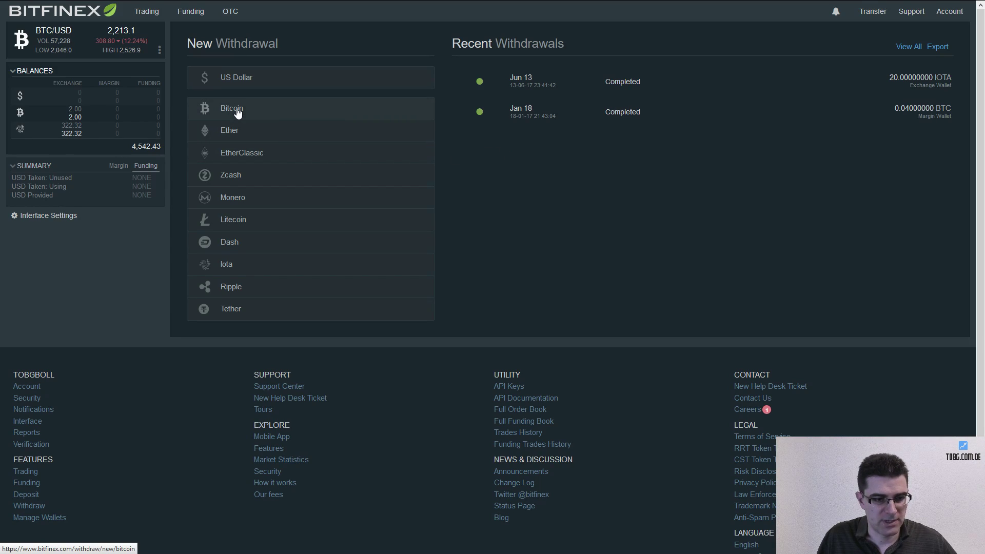
pyautogui.click(226, 265)
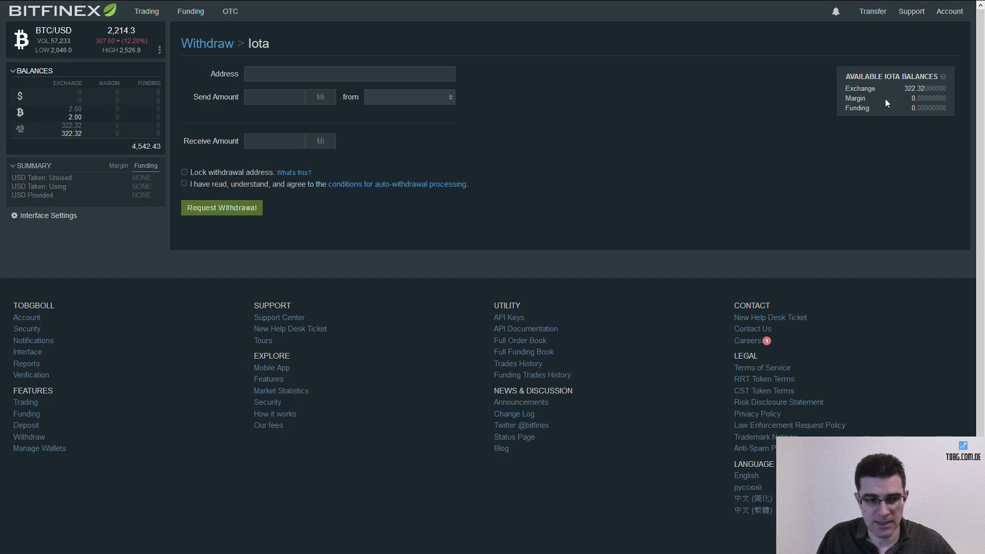
pyautogui.click(293, 75)
pyautogui.write('fsdfdfdsfdsfsdf34r')
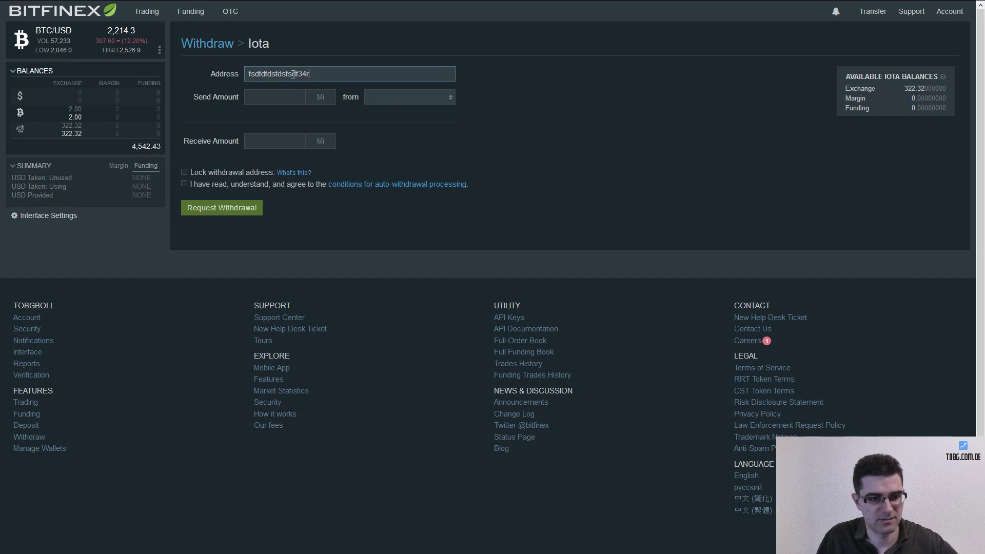
# Set the Iota withdrawal's send amount to 123 Mi from the Exchange Wallet and agree to the auto-withdrawal conditions without requesting it
pyautogui.click(269, 94)
pyautogui.write('ee')
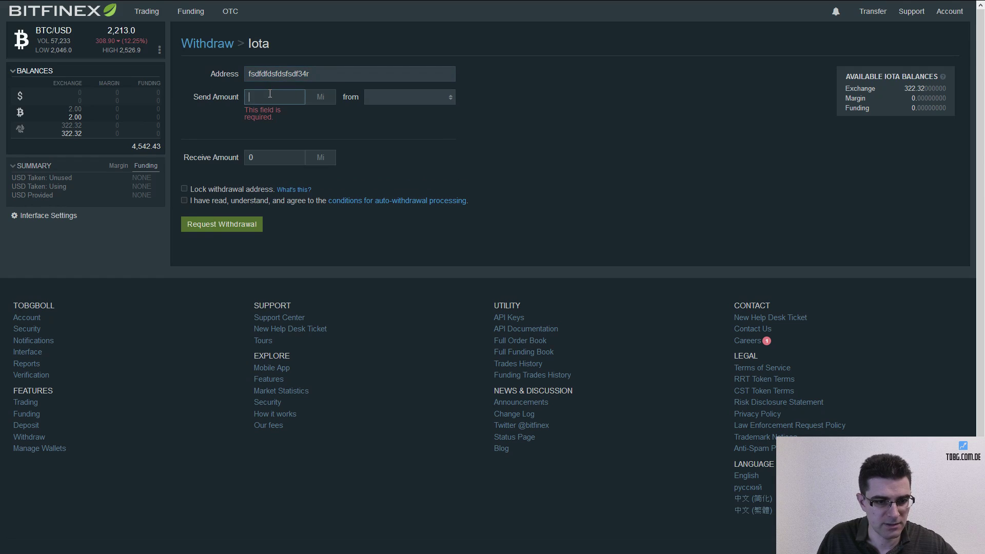
pyautogui.write('ee')
pyautogui.press('BackSpace')
pyautogui.press('BackSpace')
pyautogui.press('BackSpace')
pyautogui.press('BackSpace')
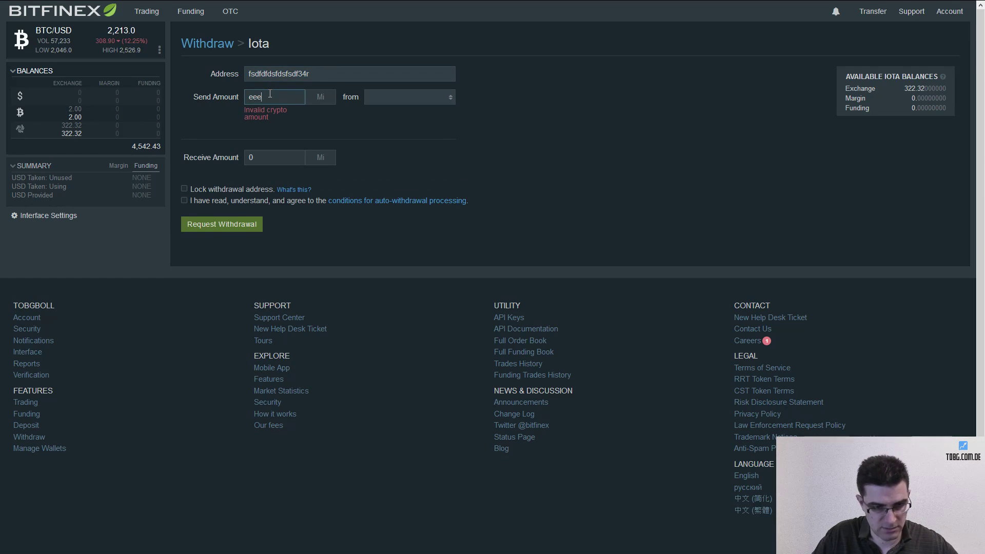
pyautogui.write('123')
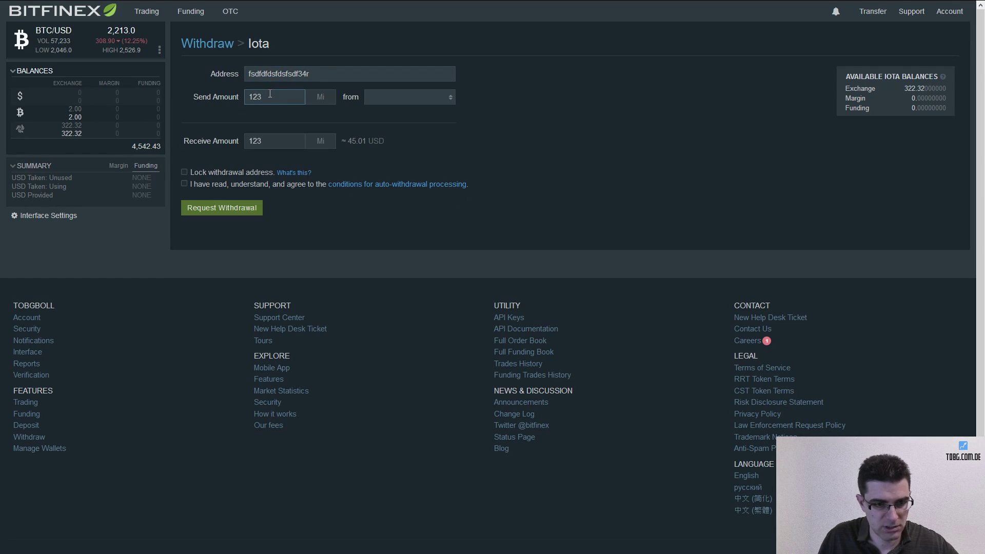
pyautogui.click(424, 97)
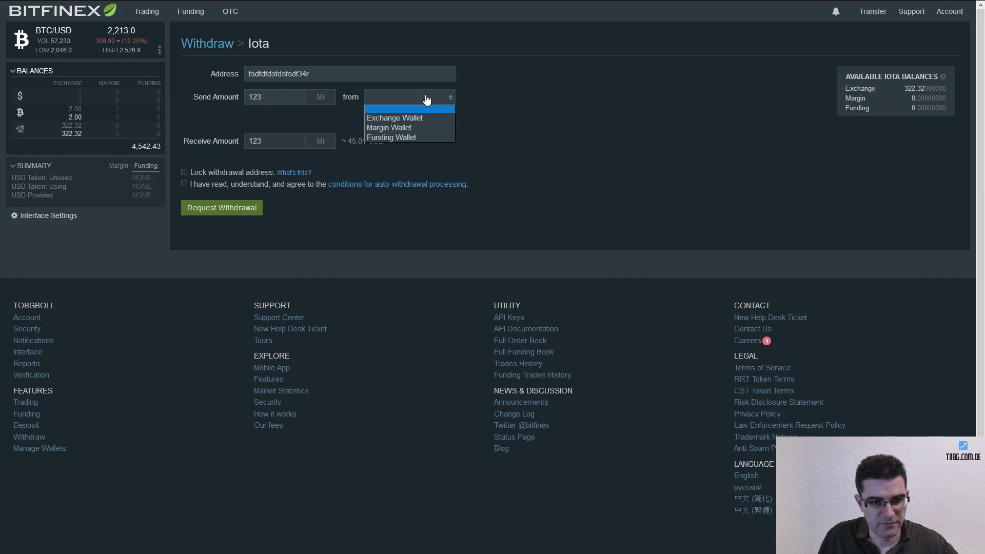
pyautogui.click(406, 121)
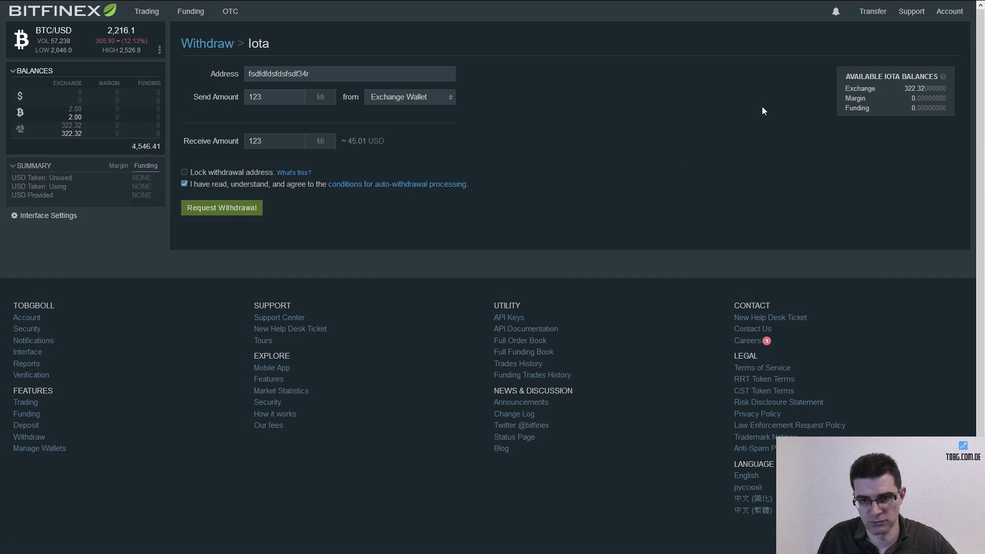
# Leave the withdrawal form for the IOTA/BTC trading page and set its price chart to the 6h range
pyautogui.moveTo(872, 13)
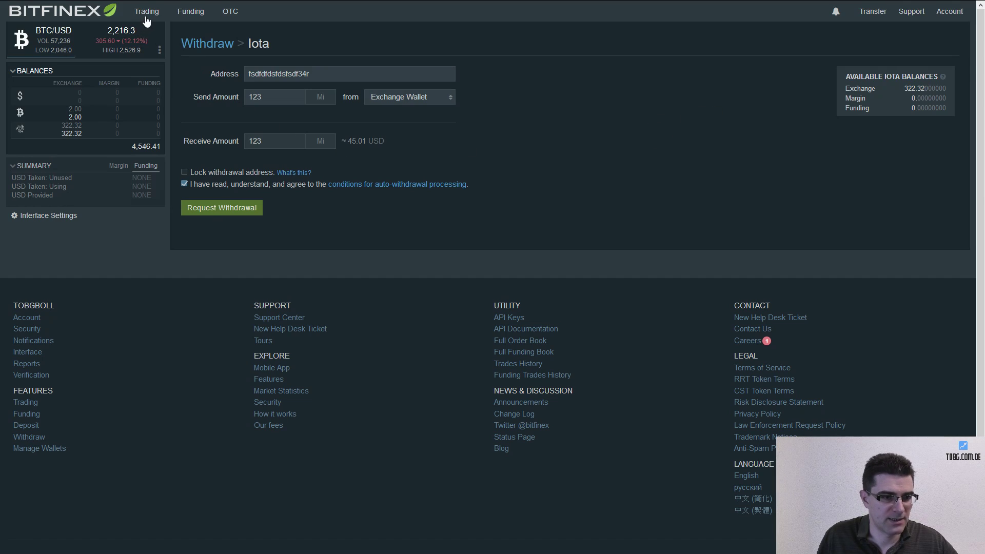
pyautogui.moveTo(148, 18)
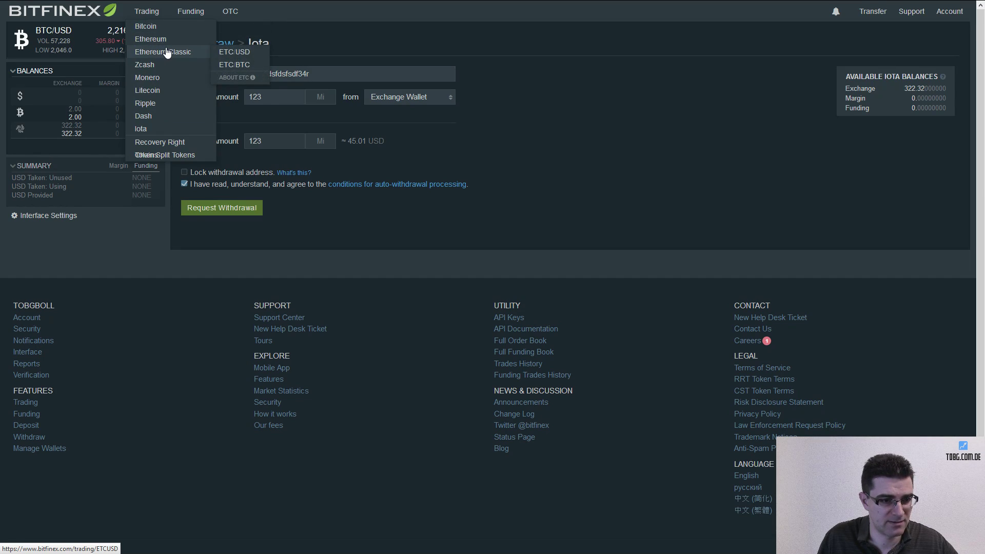
pyautogui.moveTo(159, 69)
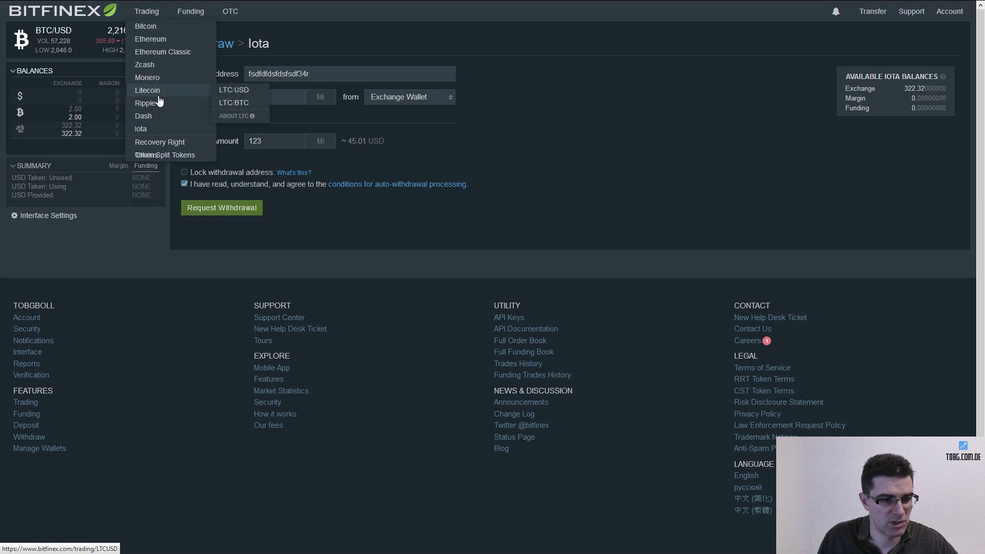
pyautogui.moveTo(146, 134)
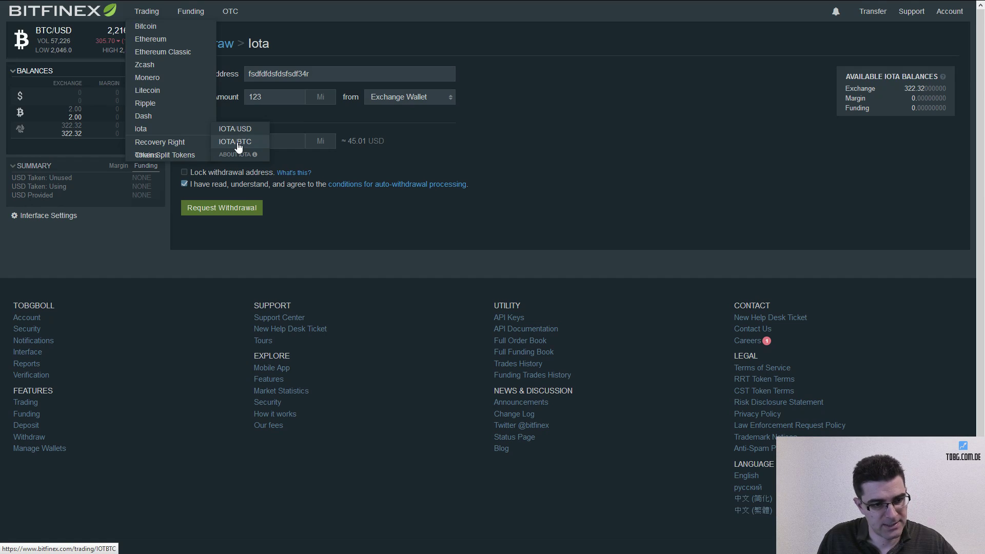
pyautogui.click(238, 147)
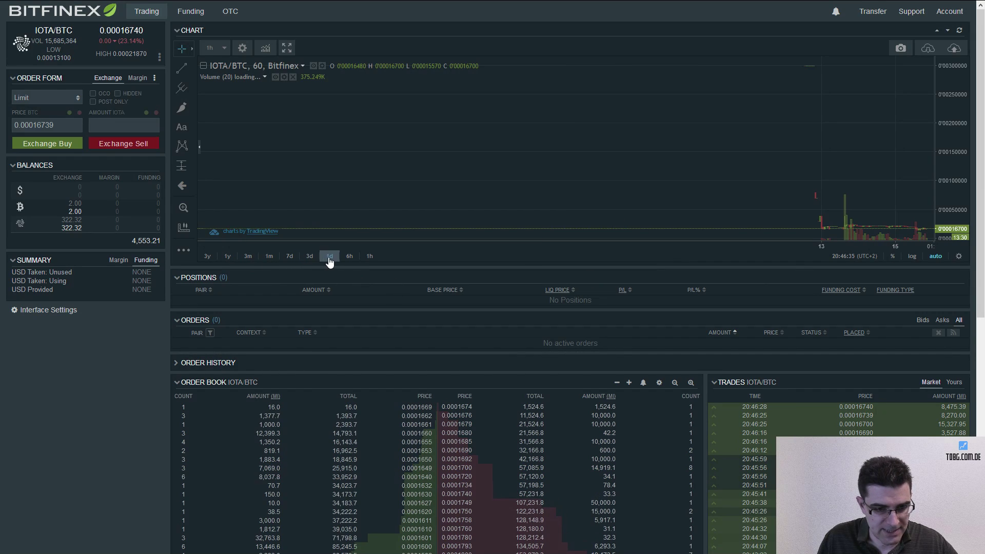
pyautogui.click(370, 256)
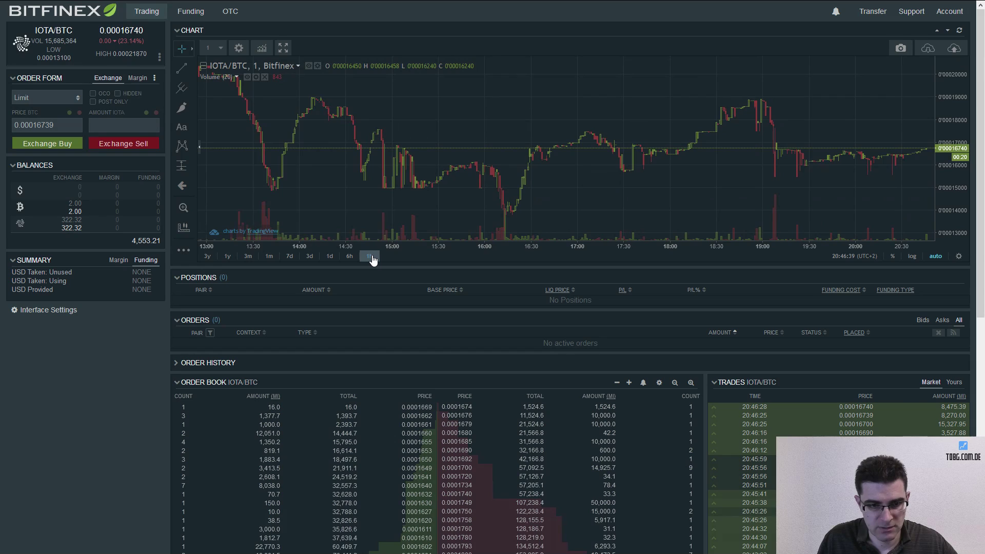
pyautogui.click(350, 256)
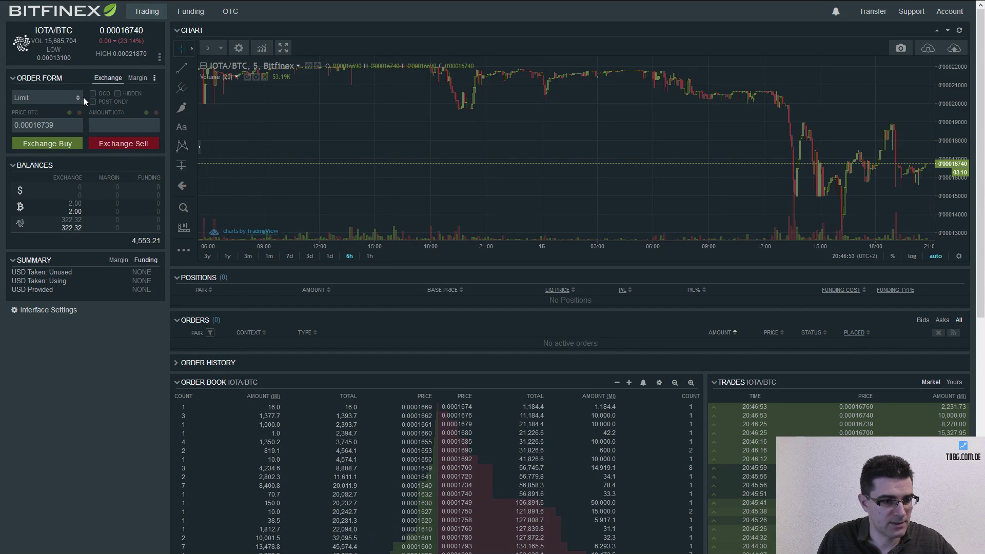
# Place an exchange buy order for 50 IOTA on the IOTA/BTC pair using the Market order type
pyautogui.click(60, 102)
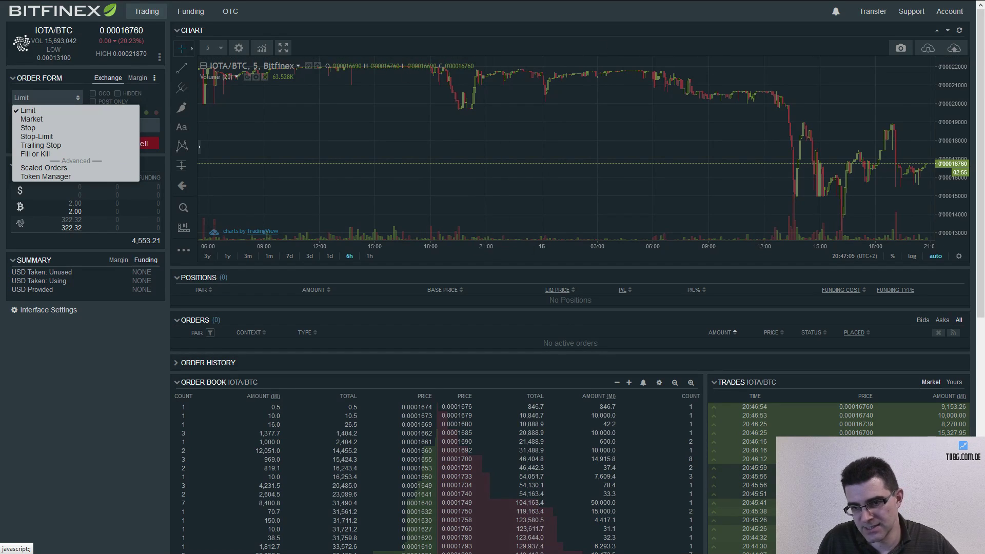
pyautogui.click(39, 121)
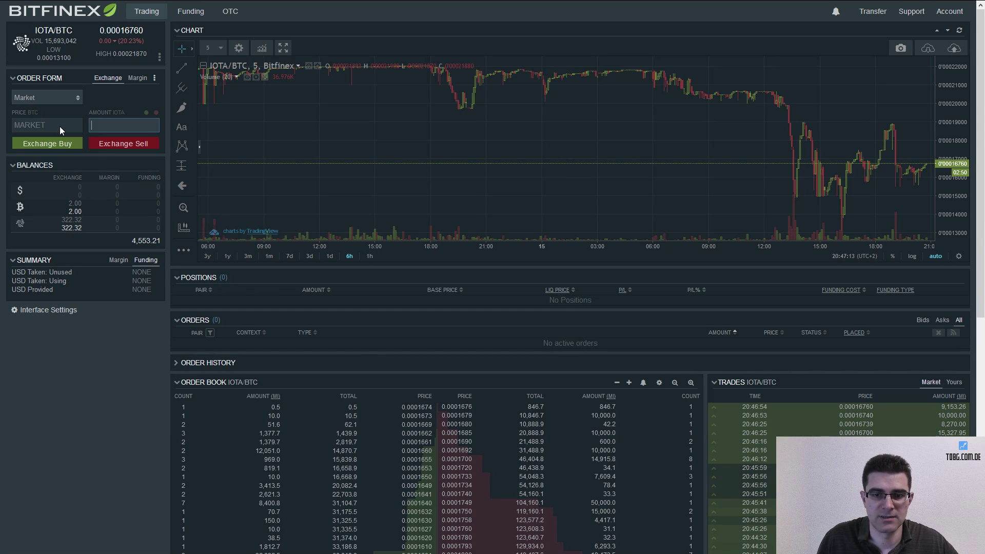
pyautogui.click(63, 98)
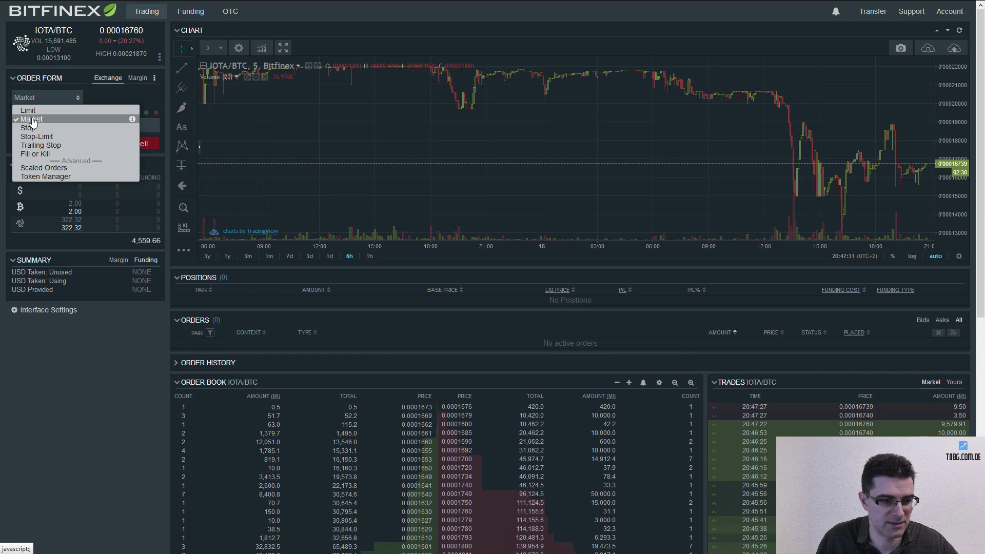
pyautogui.click(31, 121)
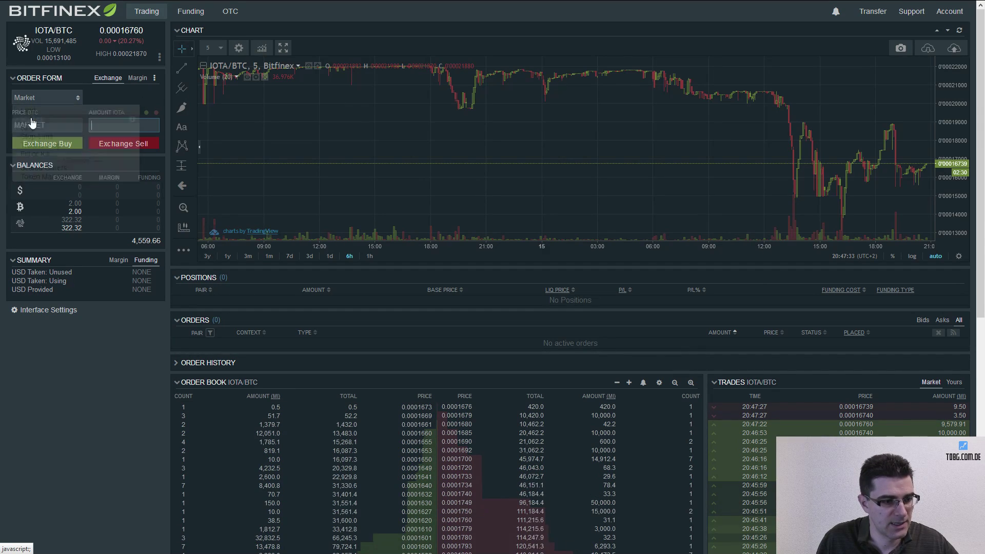
pyautogui.click(114, 127)
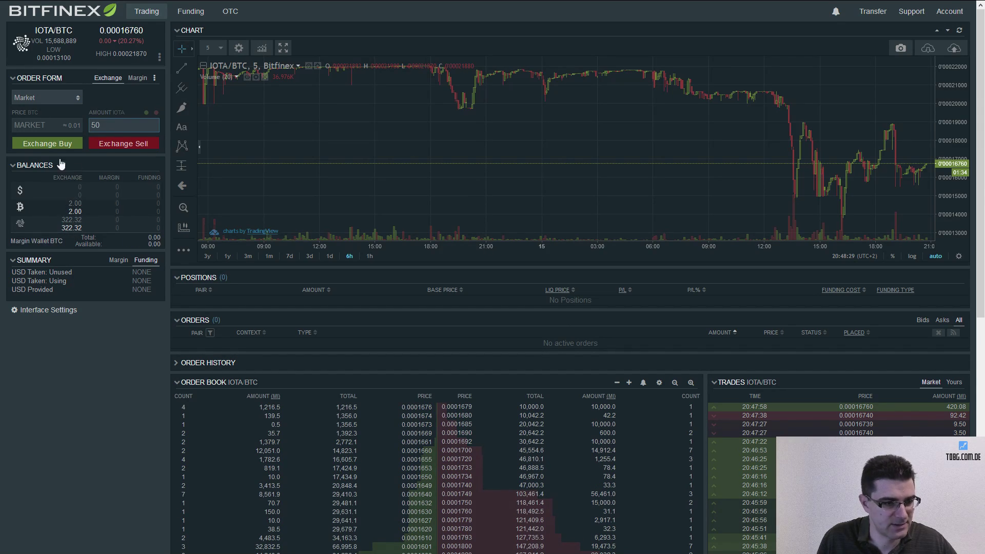
pyautogui.click(48, 147)
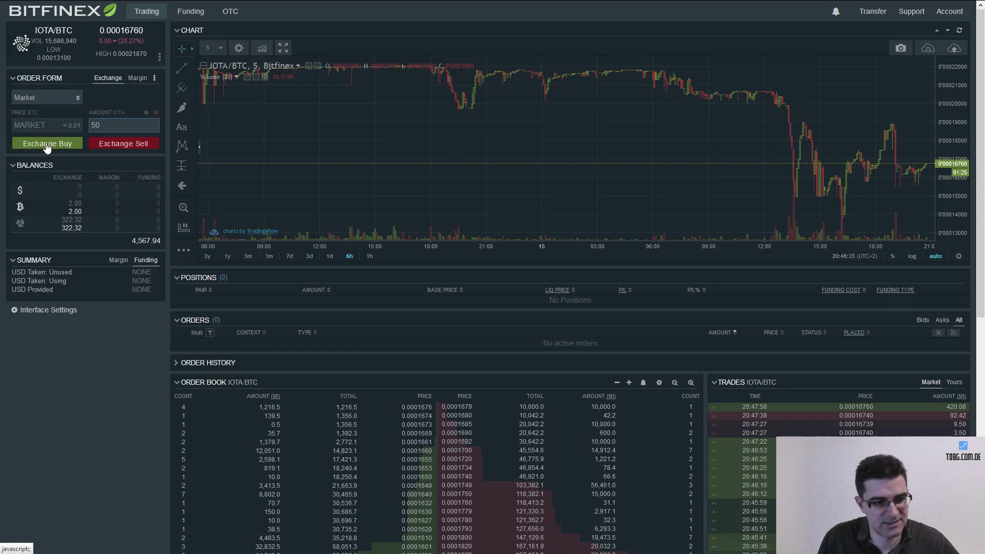
pyautogui.click(46, 146)
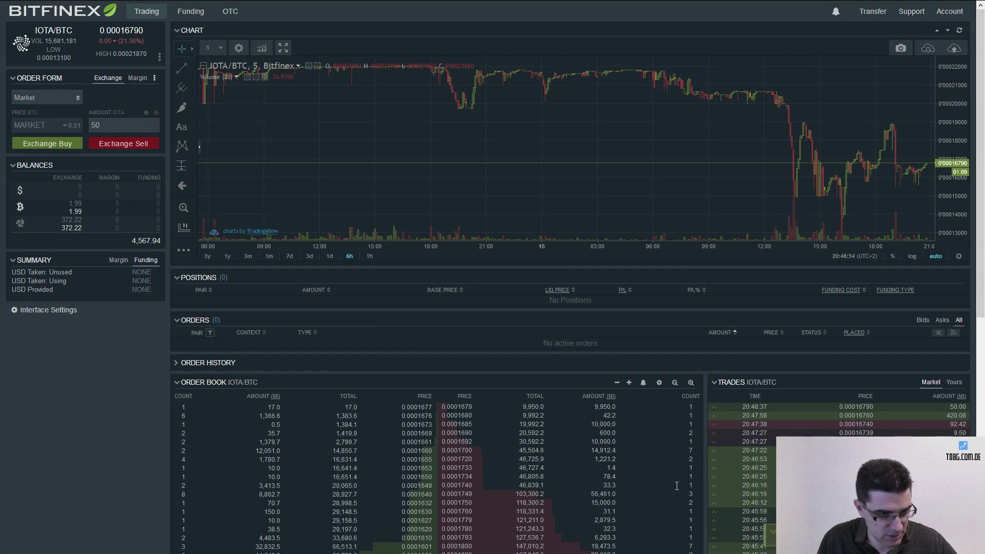
pyautogui.moveTo(73, 211)
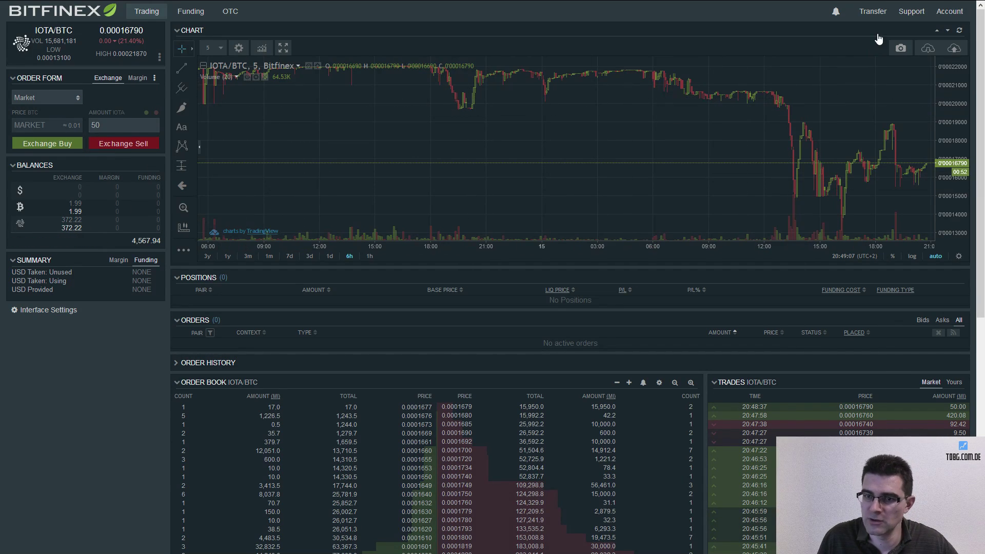
# Prepare a new Iota withdrawal of the full 372.22 Mi from the Exchange Wallet and agree to the auto-withdrawal conditions
pyautogui.moveTo(872, 11)
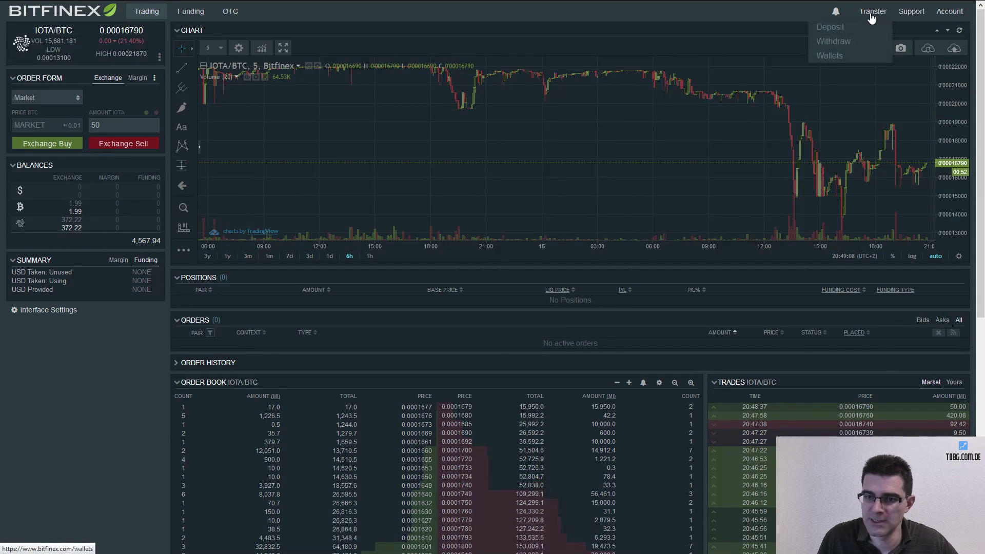
pyautogui.click(835, 41)
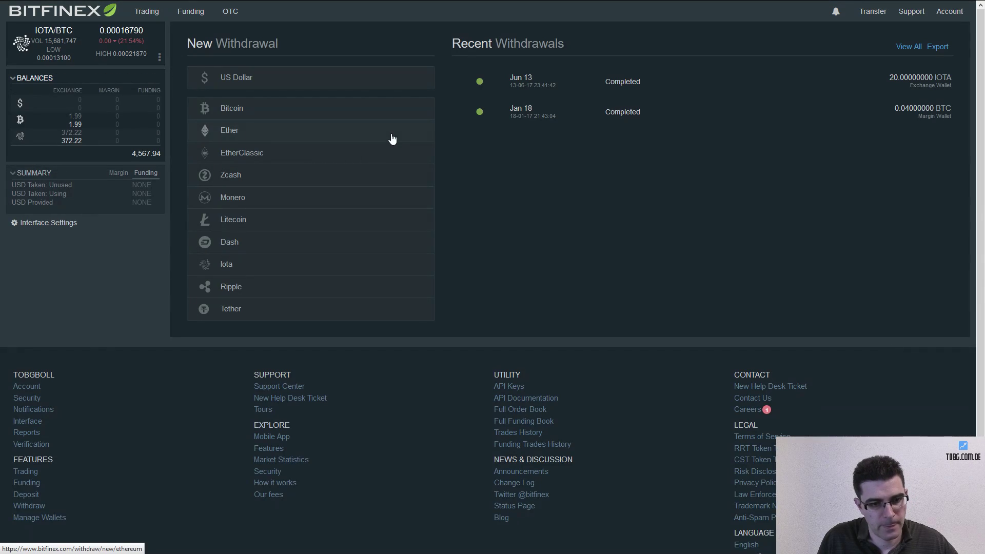
pyautogui.click(224, 265)
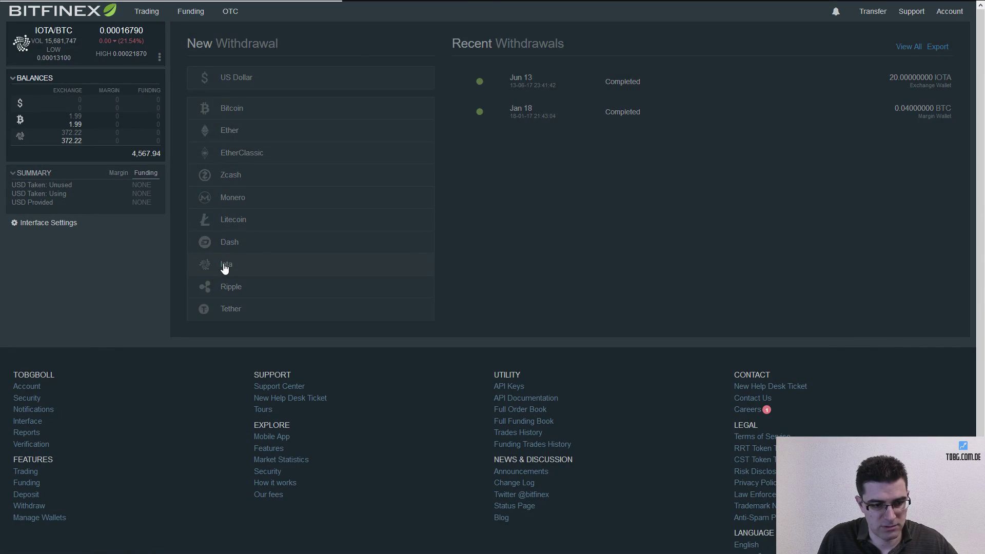
pyautogui.click(288, 77)
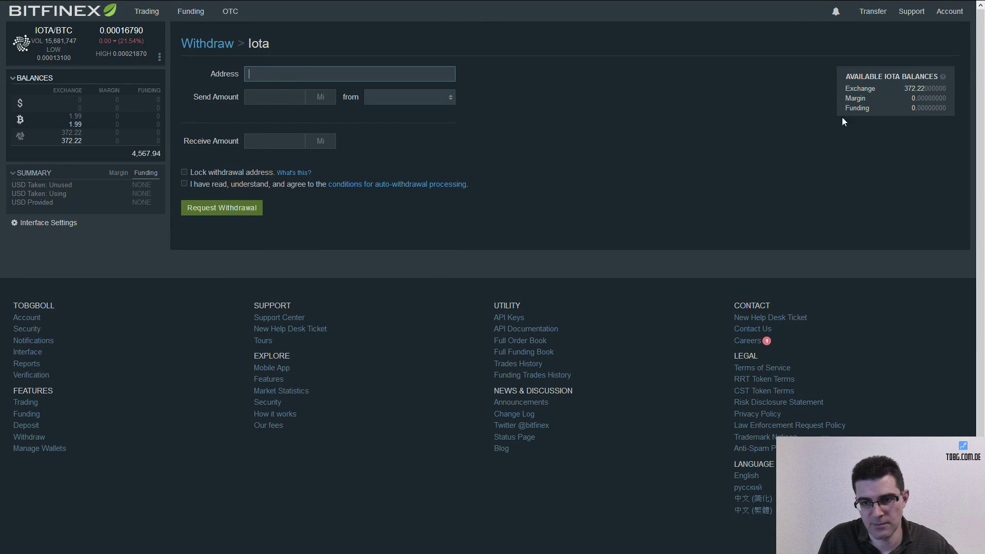
pyautogui.doubleClick(909, 89)
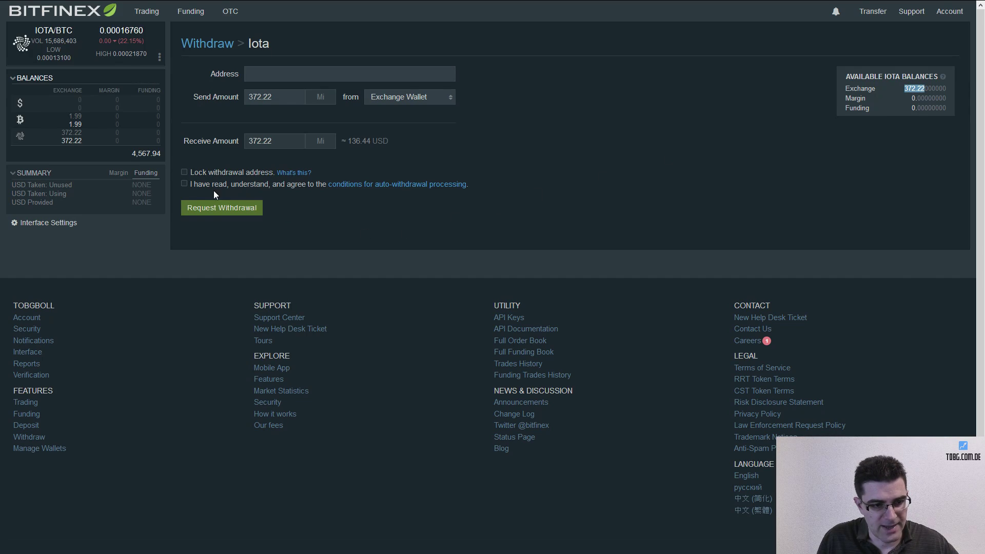
pyautogui.click(184, 184)
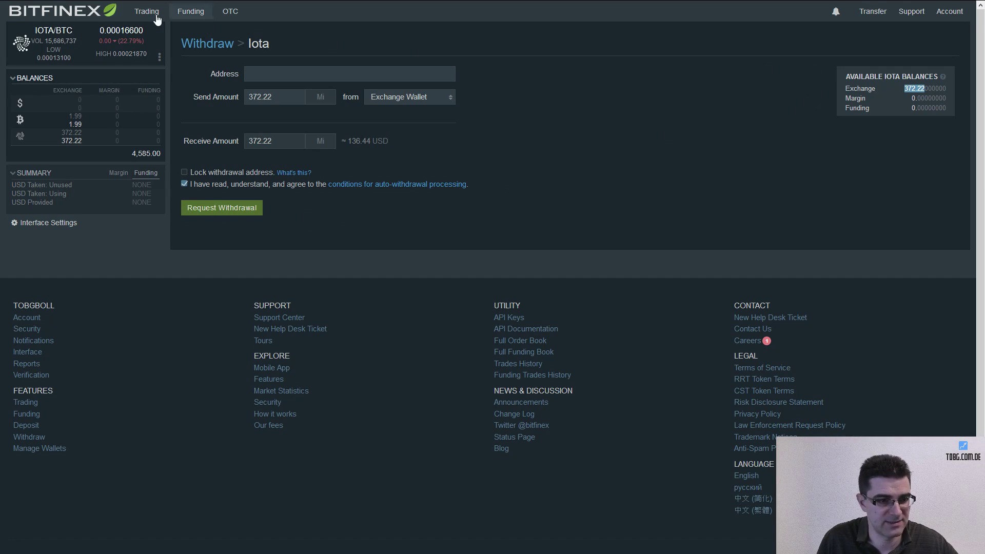
pyautogui.moveTo(150, 17)
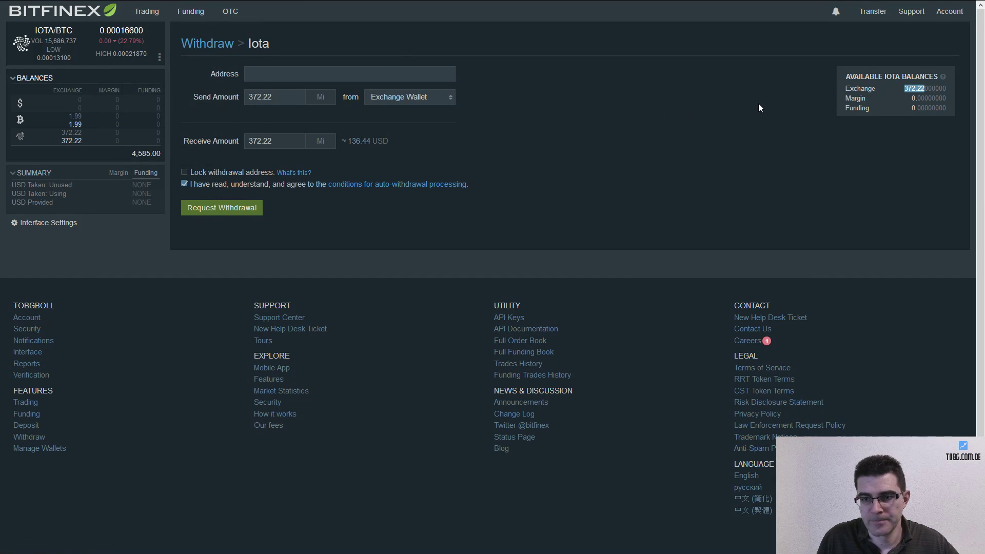
pyautogui.moveTo(949, 15)
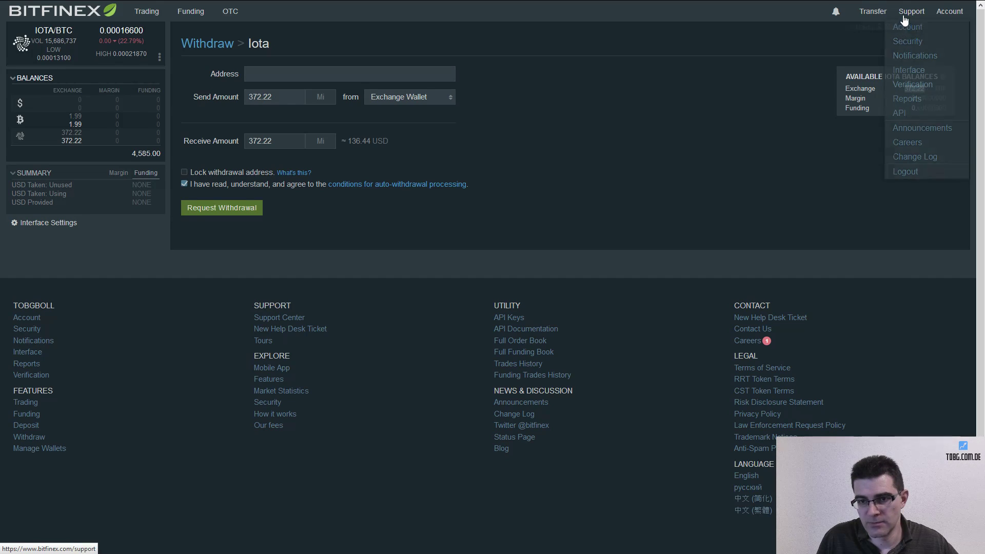
pyautogui.moveTo(873, 17)
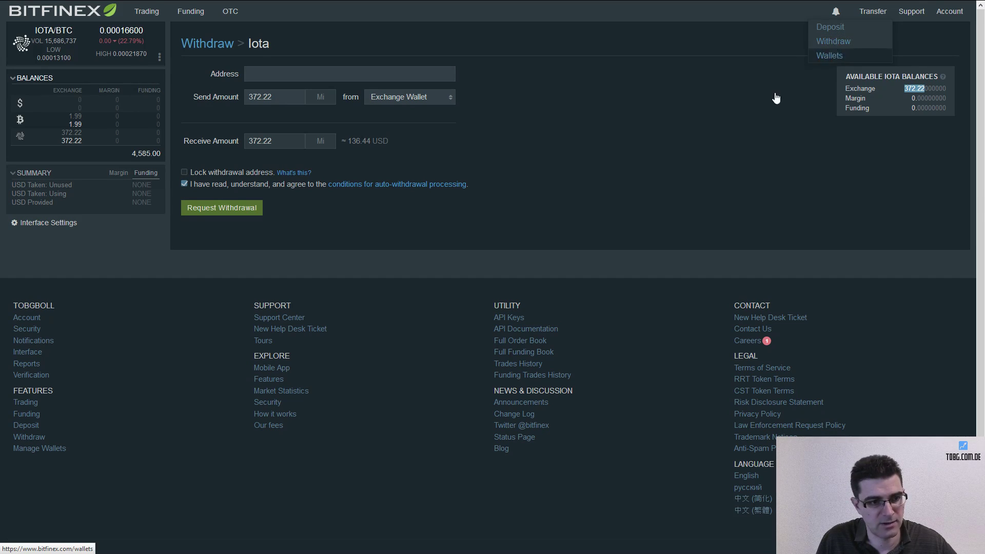
# Go to the ETH/BTC trading page and set the exchange order type to Market
pyautogui.moveTo(151, 41)
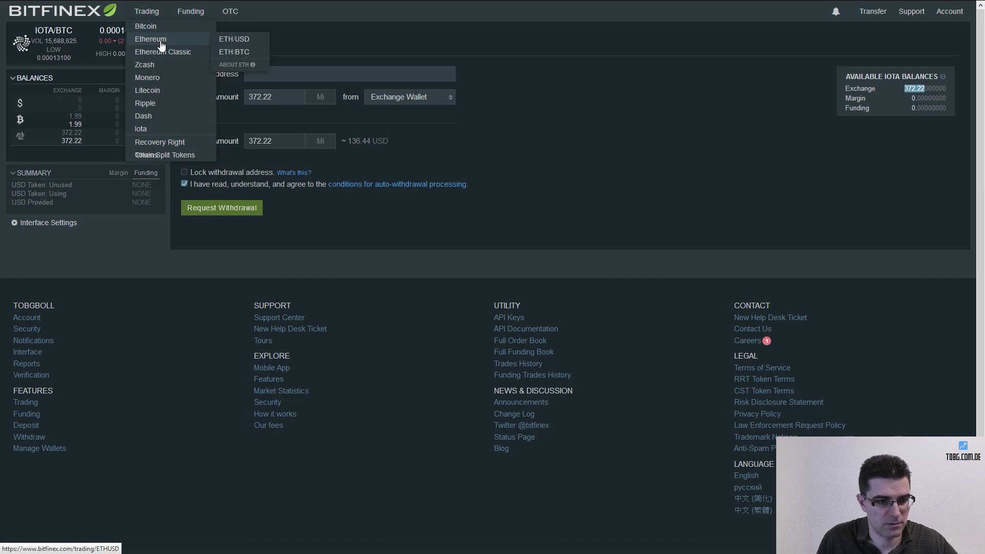
pyautogui.click(227, 51)
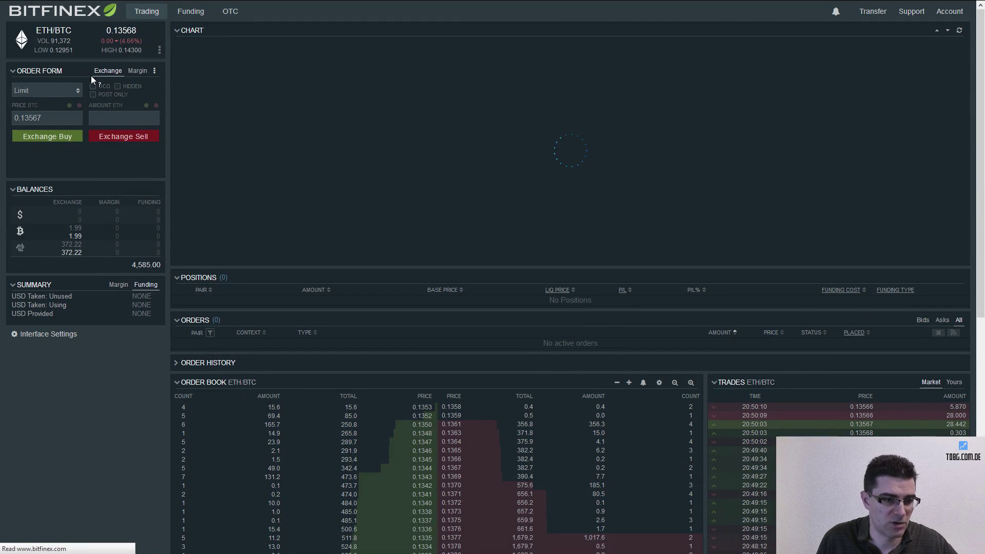
pyautogui.click(65, 87)
pyautogui.click(29, 111)
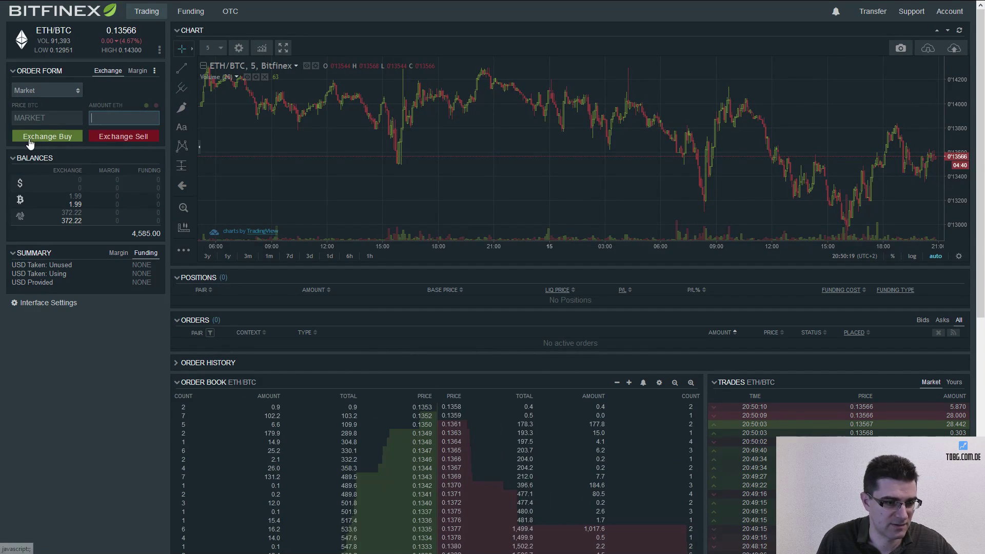
pyautogui.moveTo(55, 182)
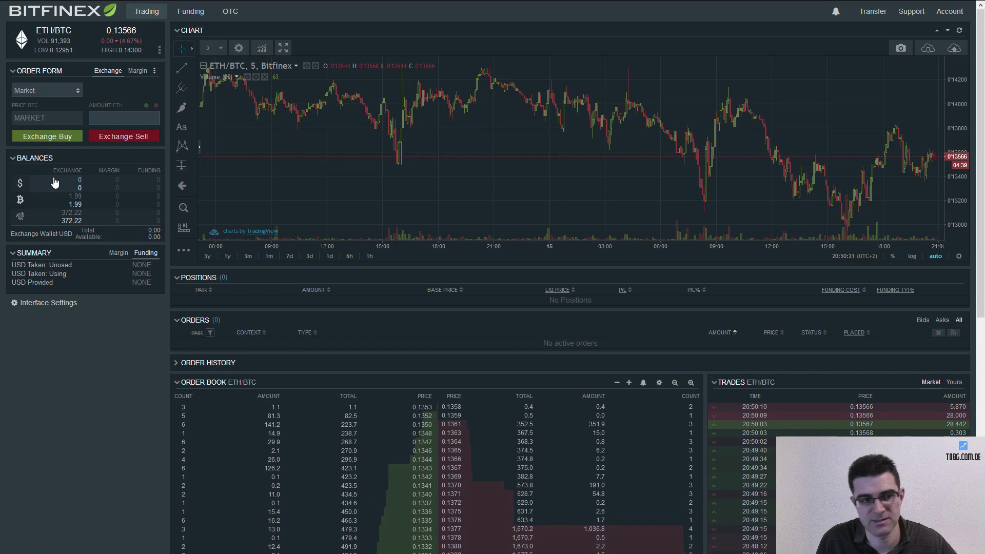